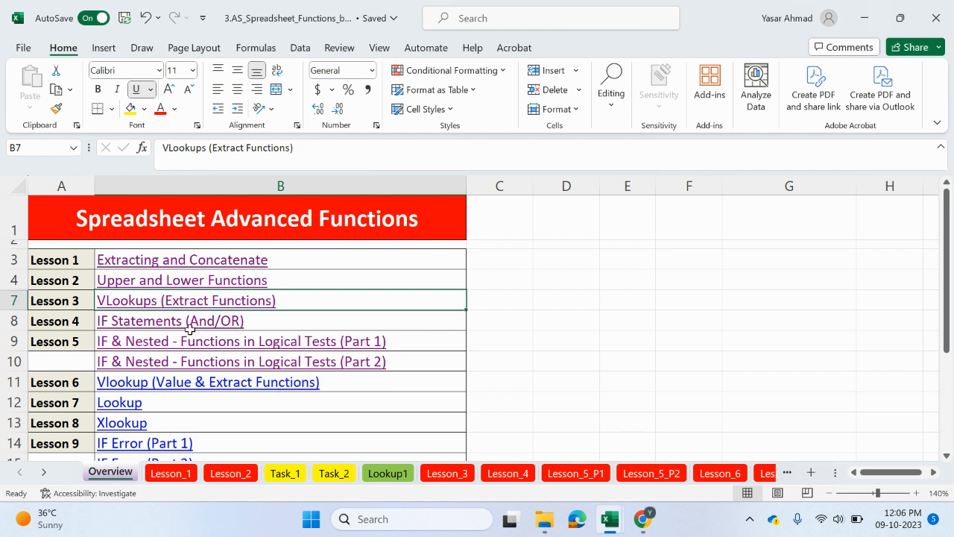
- Open the IF Statements (And/OR) lesson from the overview and look over its AND and OR tasks
left_click(151, 325)
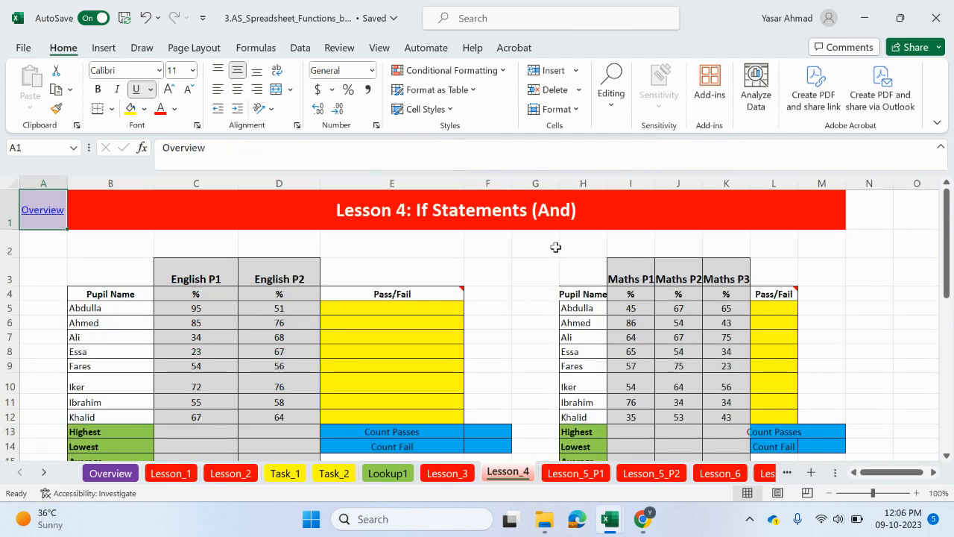
scroll(445, 255, "down", 2)
scroll(447, 257, "down", 5)
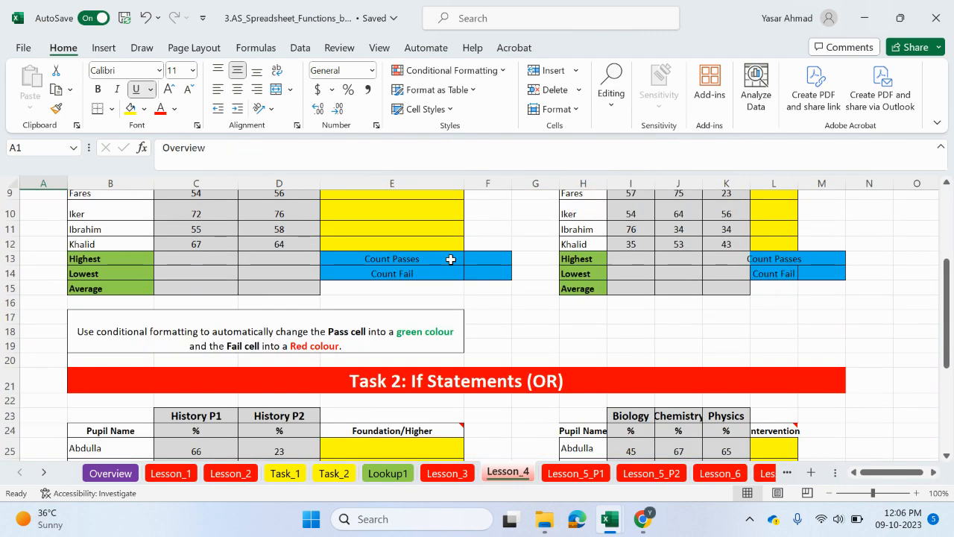
scroll(449, 258, "up", 5)
scroll(458, 260, "up", 2)
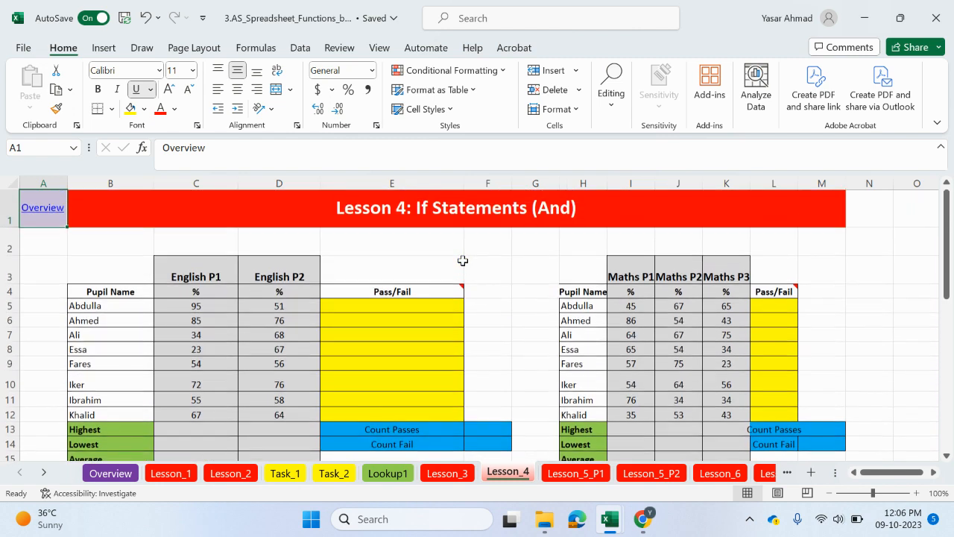
left_click(548, 216)
scroll(516, 271, "down", 4)
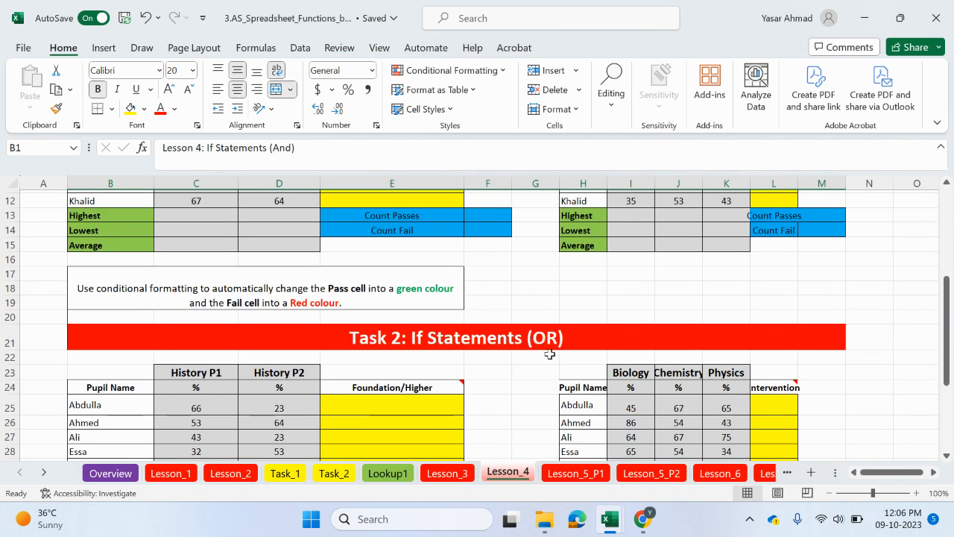
scroll(552, 347, "up", 3)
scroll(550, 348, "up", 3)
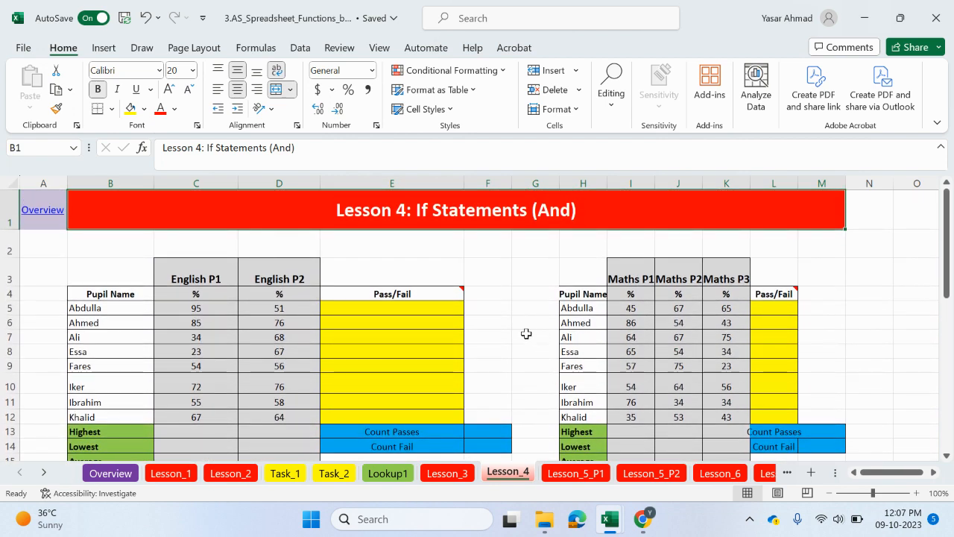
- Review the pupil names, their English P1 and P2 marks, and the note on the English Pass/Fail heading
left_click_drag(105, 305, 102, 412)
scroll(102, 412, "down", 1)
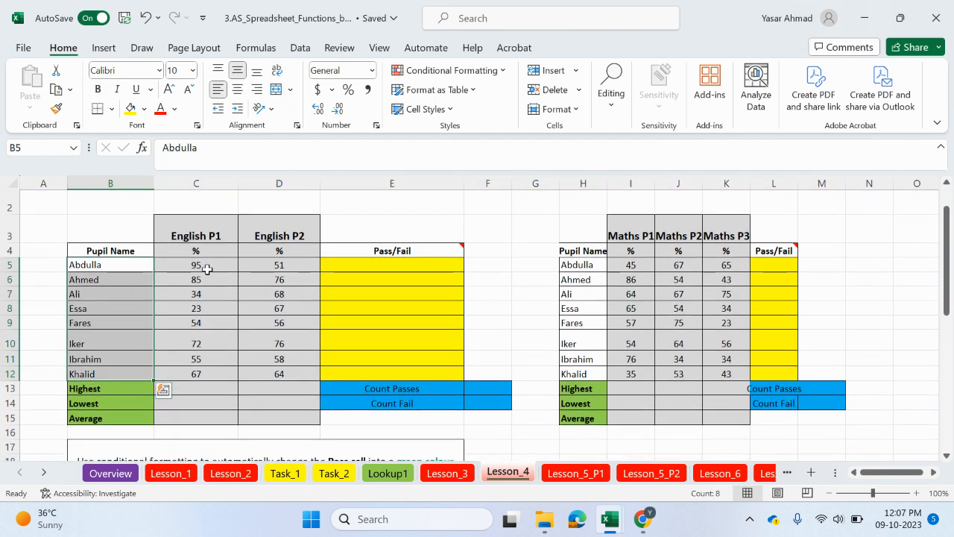
left_click_drag(205, 268, 195, 382)
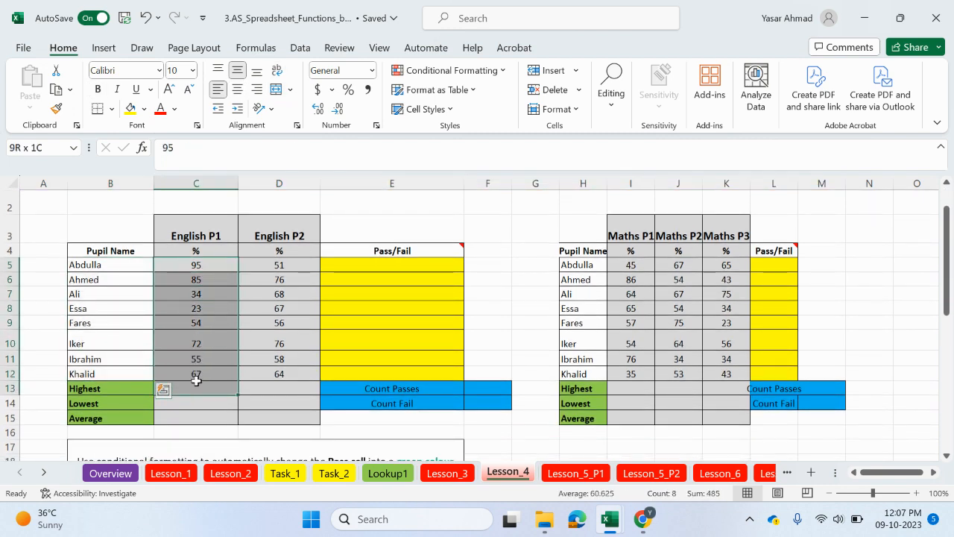
left_click_drag(277, 265, 275, 359)
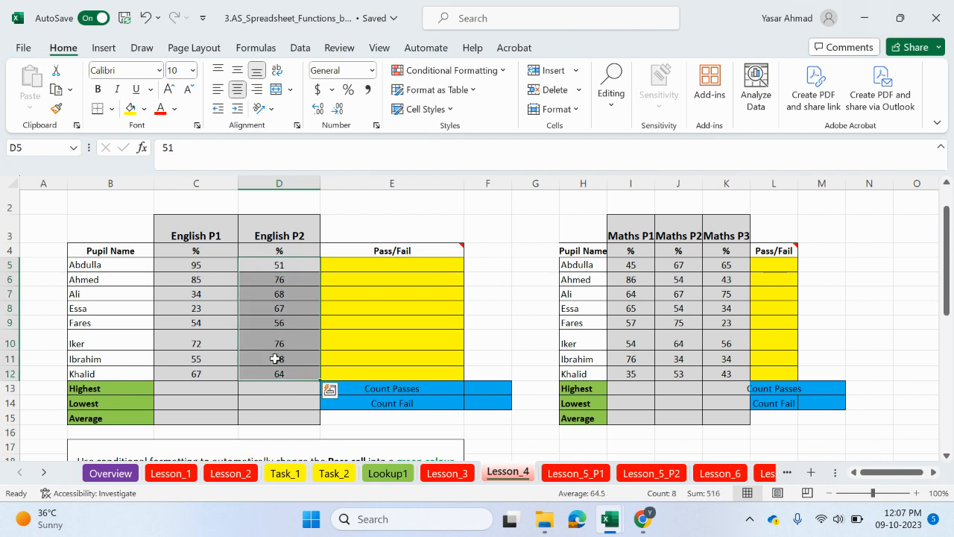
scroll(287, 347, "up", 1)
mouse_move(461, 287)
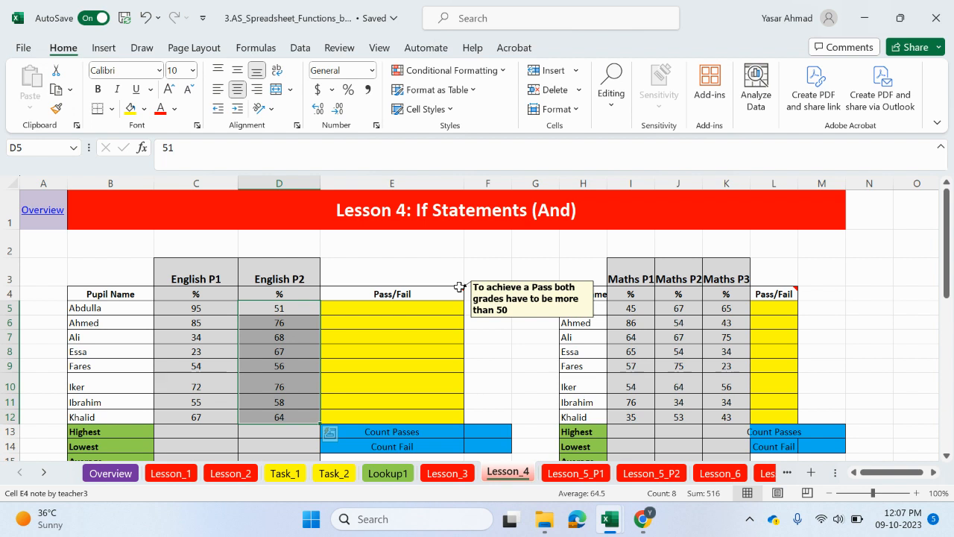
double_click(365, 305)
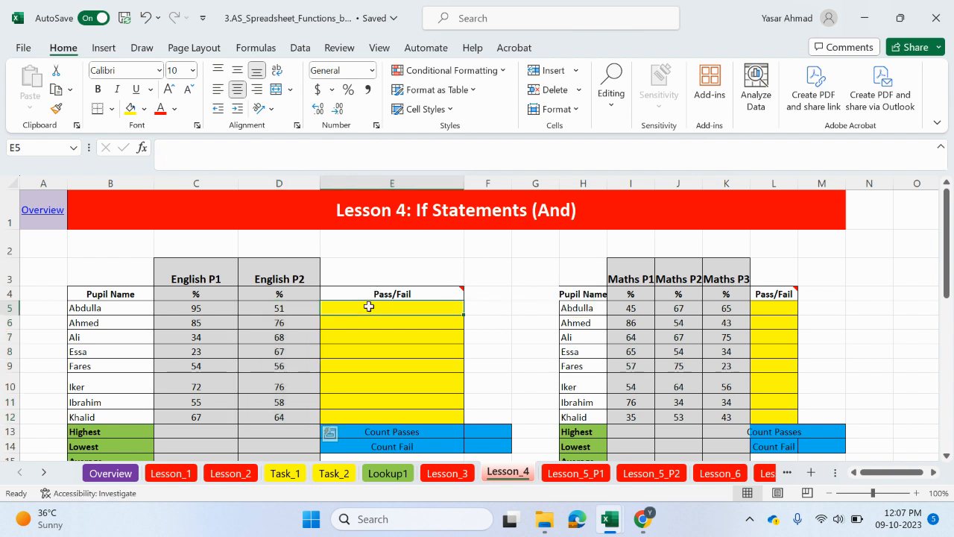
type("=")
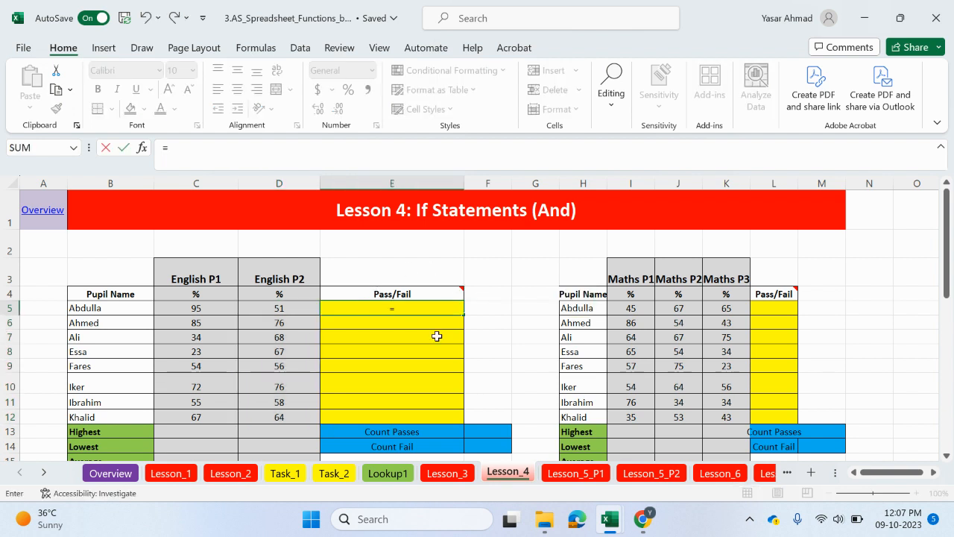
key("Escape")
left_click(535, 352)
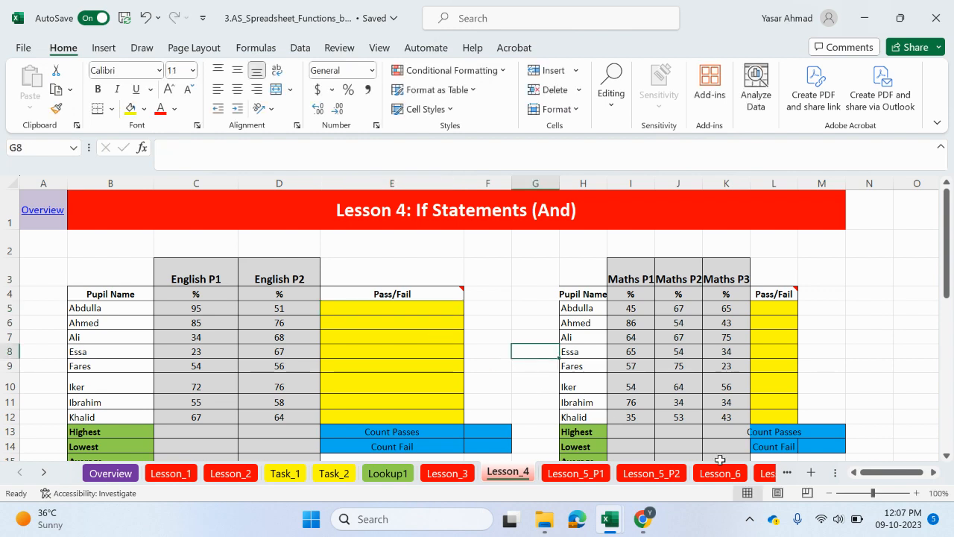
- Enlarge the sheet to 130% and compare the first pupil's two English marks with the Pass/Fail heading's note
left_click(916, 492)
left_click(916, 493)
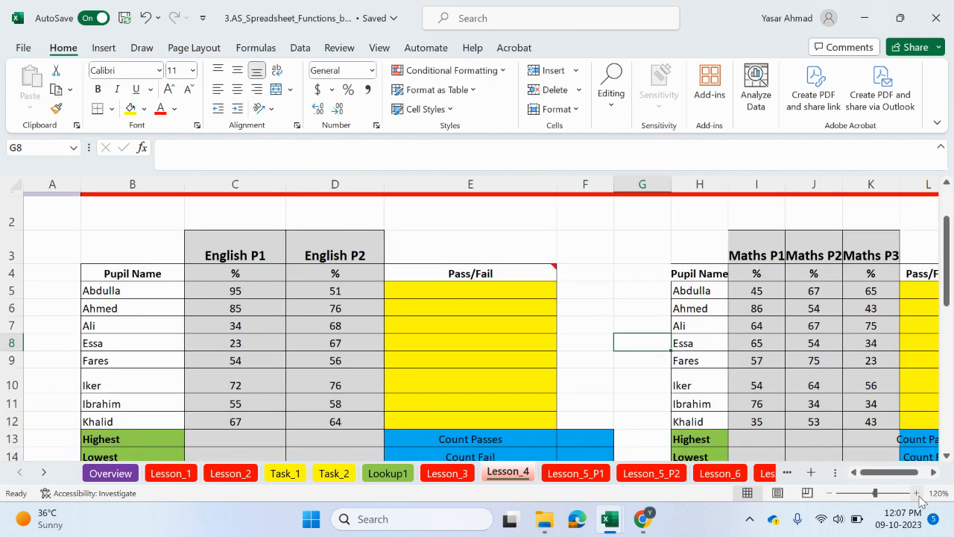
left_click(916, 493)
scroll(511, 313, "up", 2)
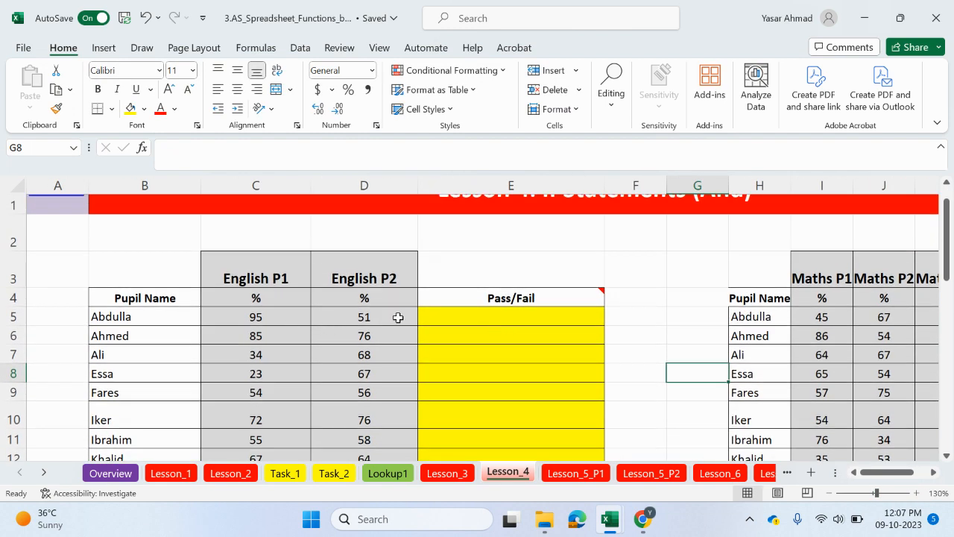
left_click(445, 316)
left_click_drag(272, 317, 379, 315)
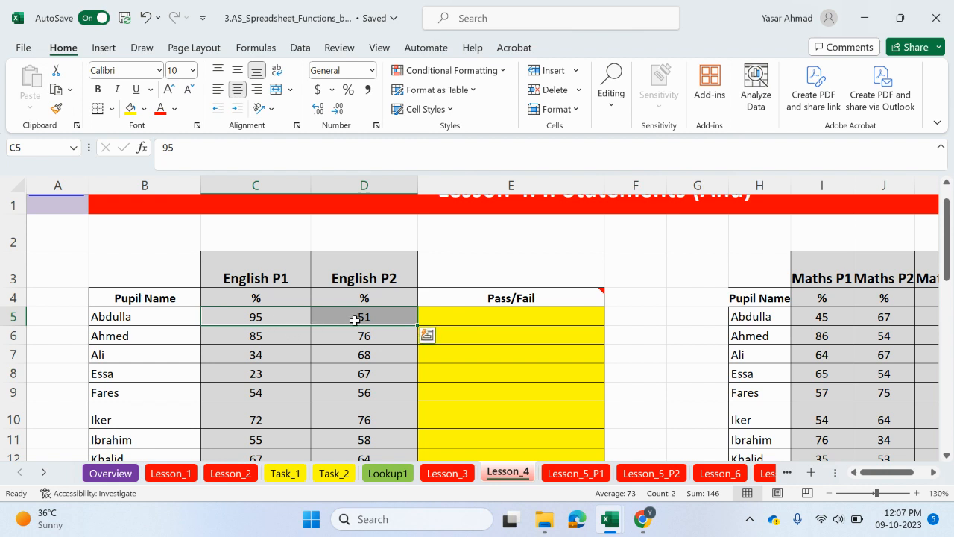
mouse_move(604, 297)
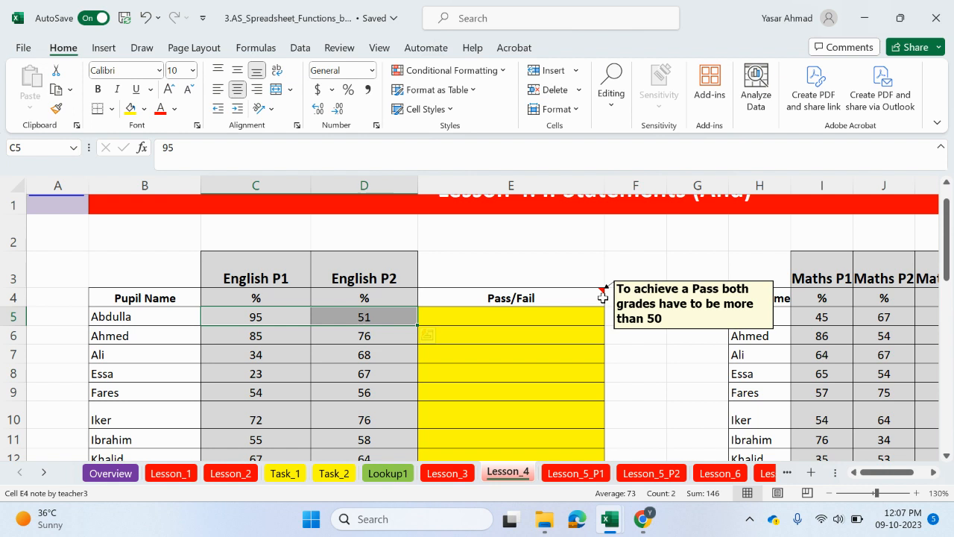
- Start an IF formula in cell E5 with a nested AND function as its logical test
double_click(524, 318)
type("=if")
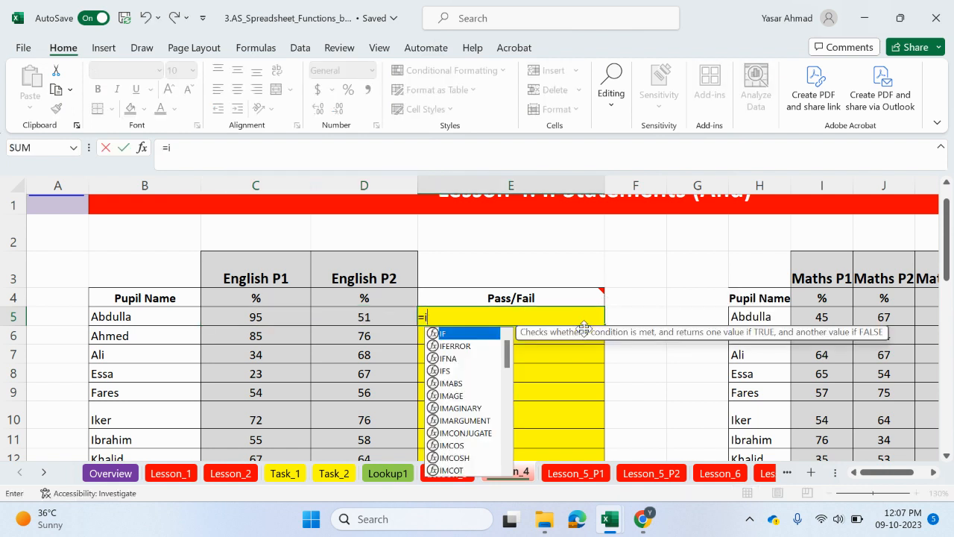
double_click(456, 335)
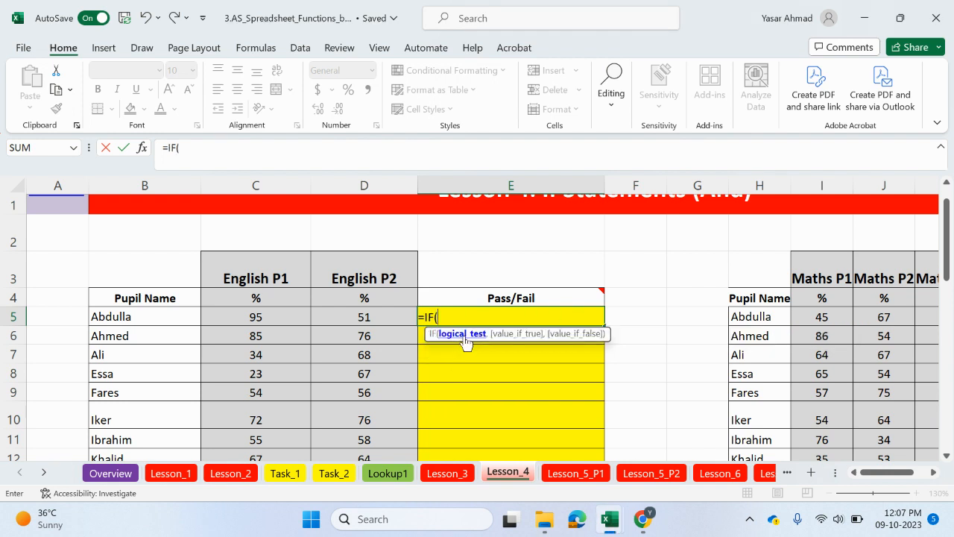
type("A")
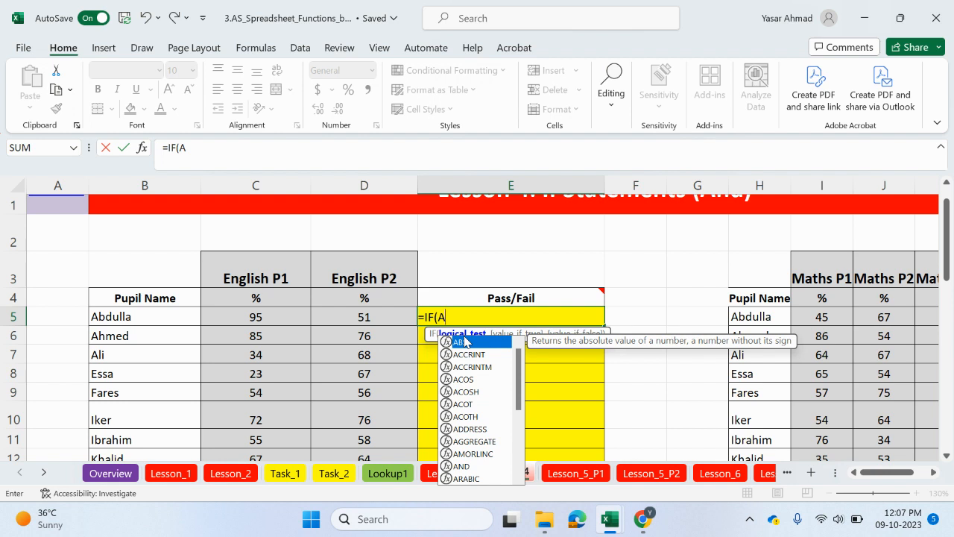
type("N")
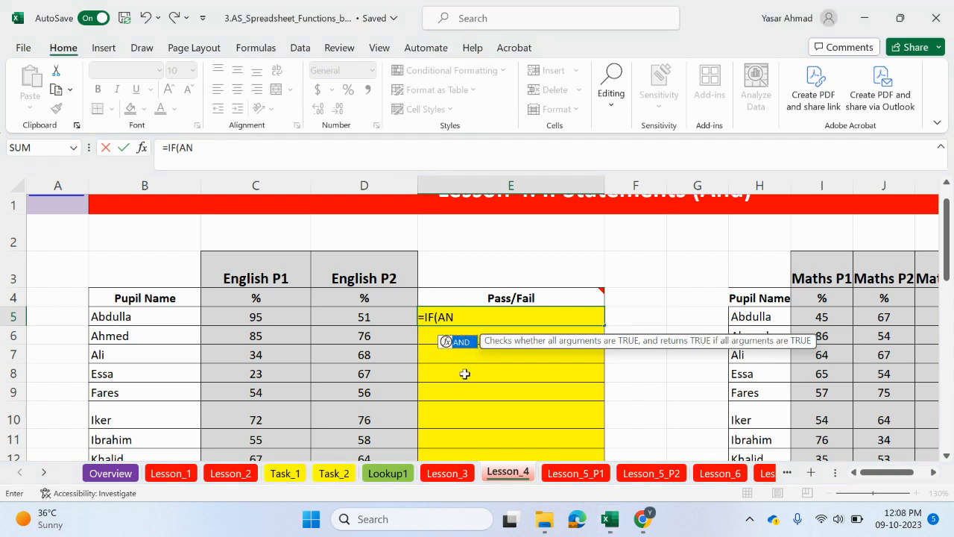
double_click(456, 341)
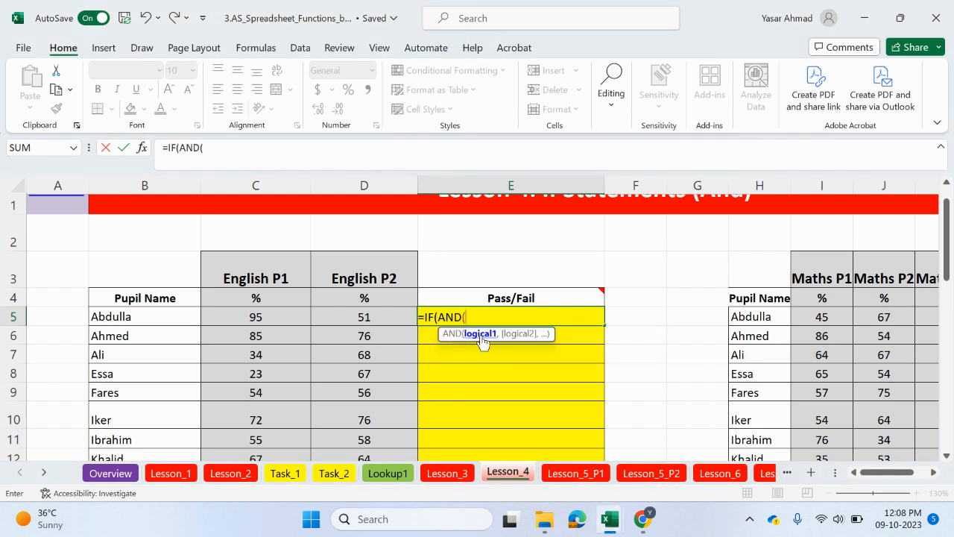
- Enter C5>50 and D5>50 as the two AND conditions and close the AND function
left_click(258, 317)
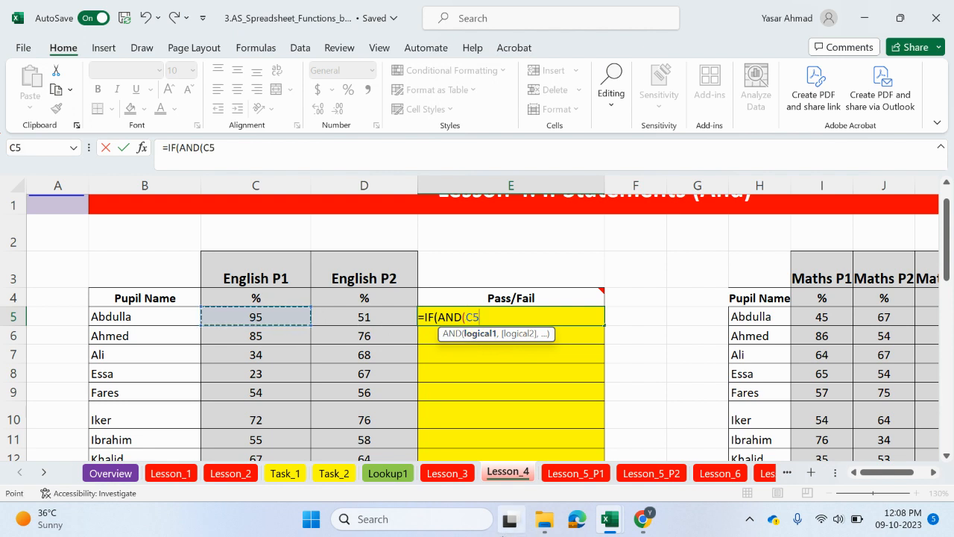
type(">")
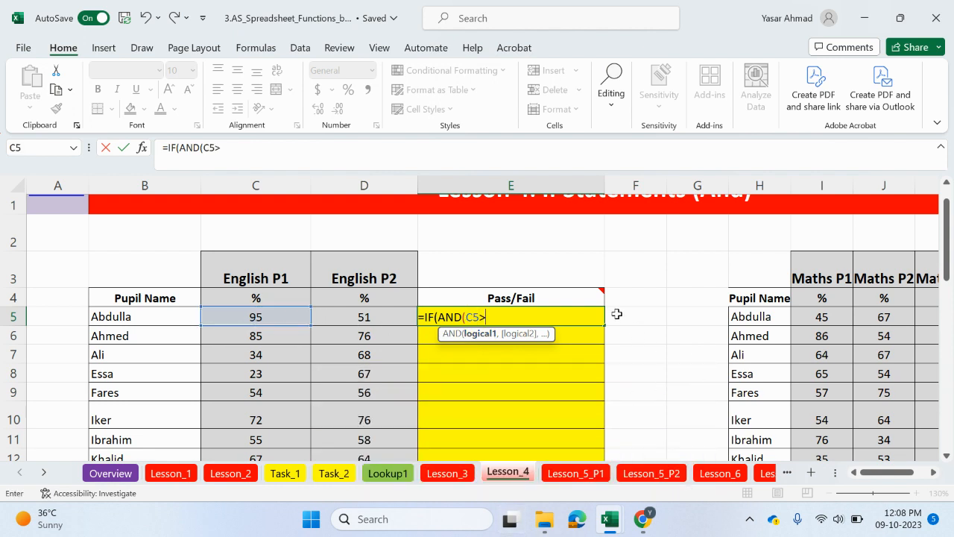
mouse_move(604, 297)
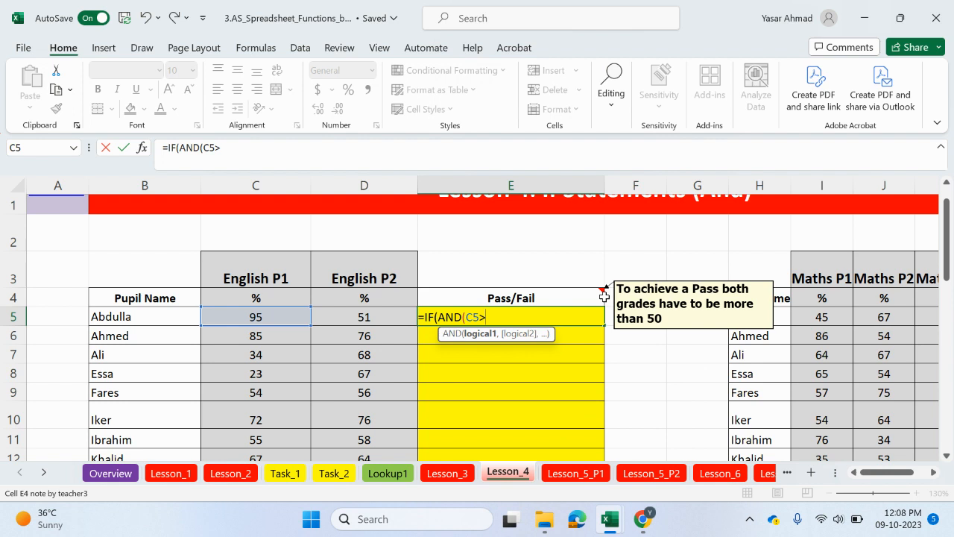
left_click(241, 151)
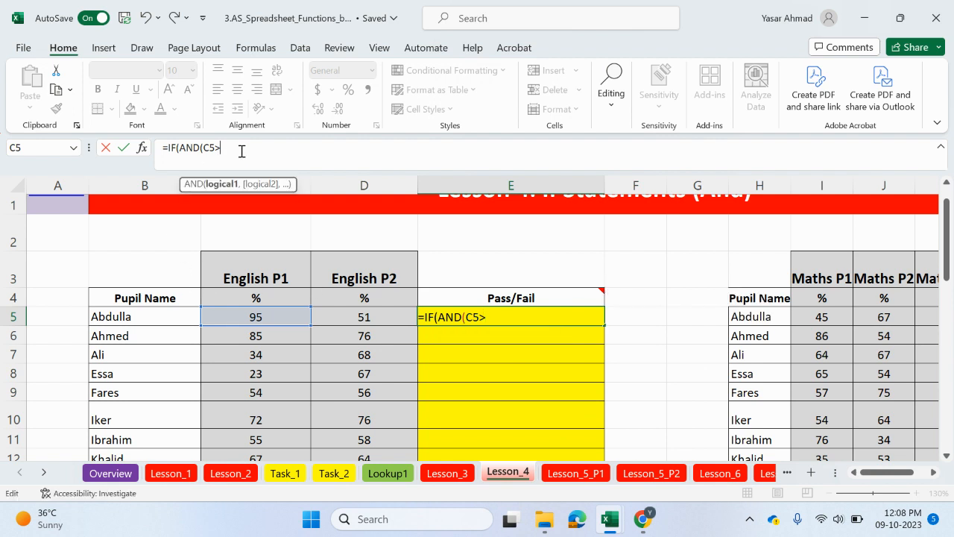
type("50,")
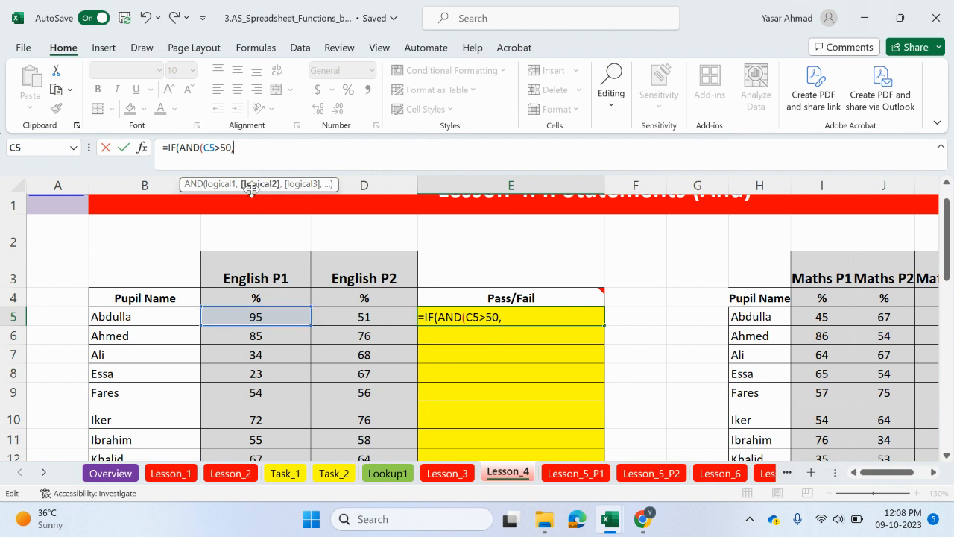
left_click(340, 316)
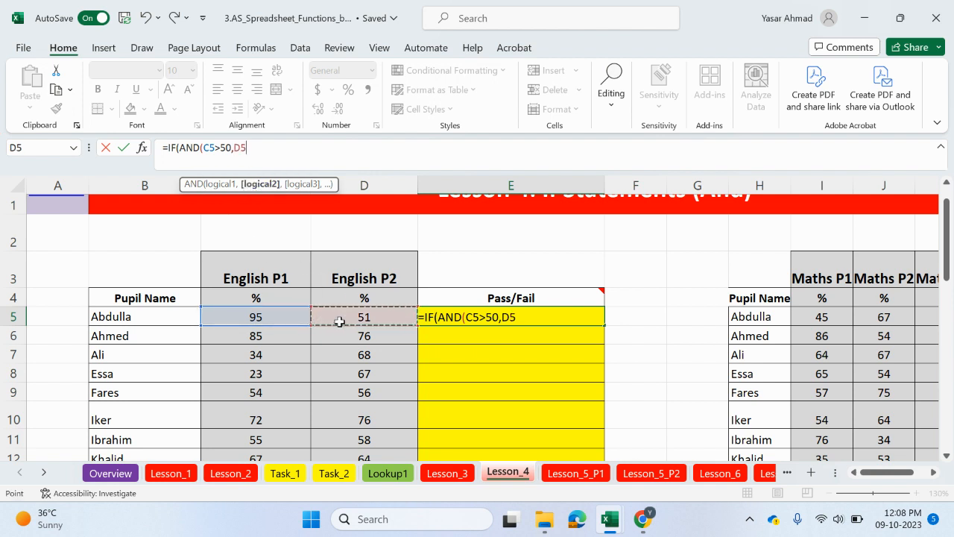
type(">50")
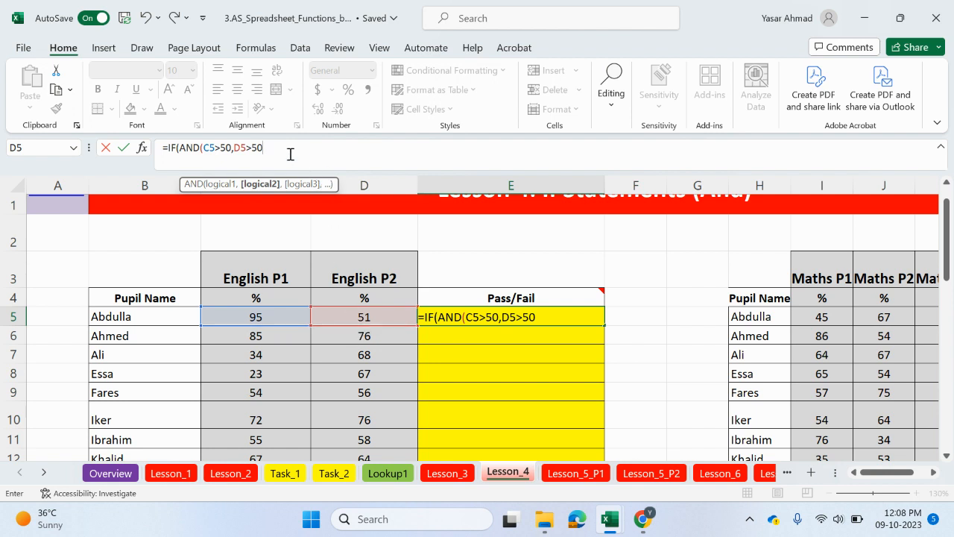
type(")")
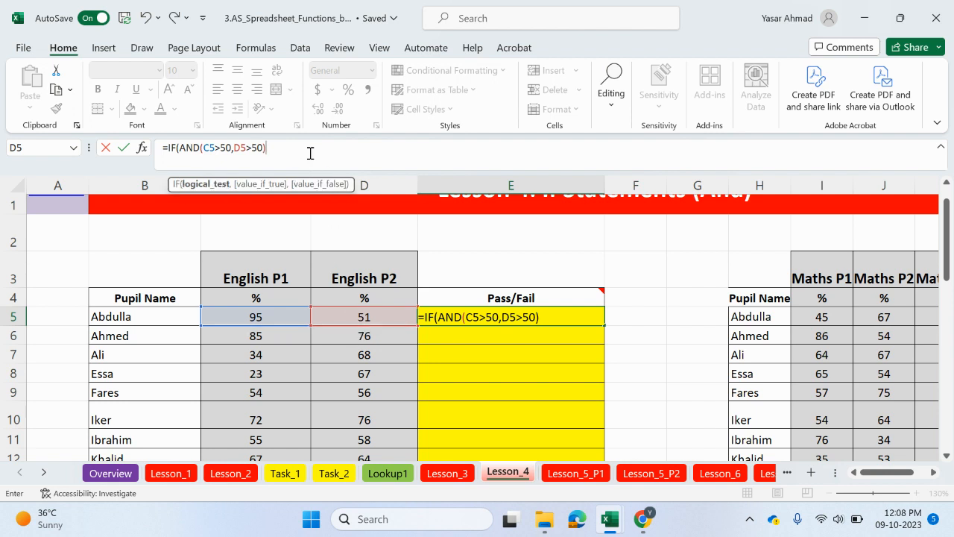
- Complete the IF formula with "Passed" as the true value and "Fail" as the false value, and check both arguments
type(",\"Passed")
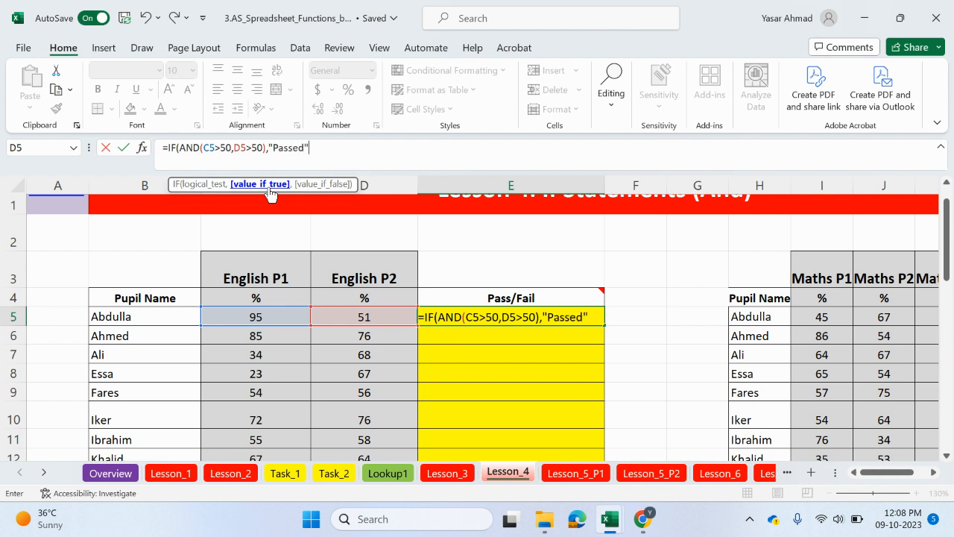
type("\",")
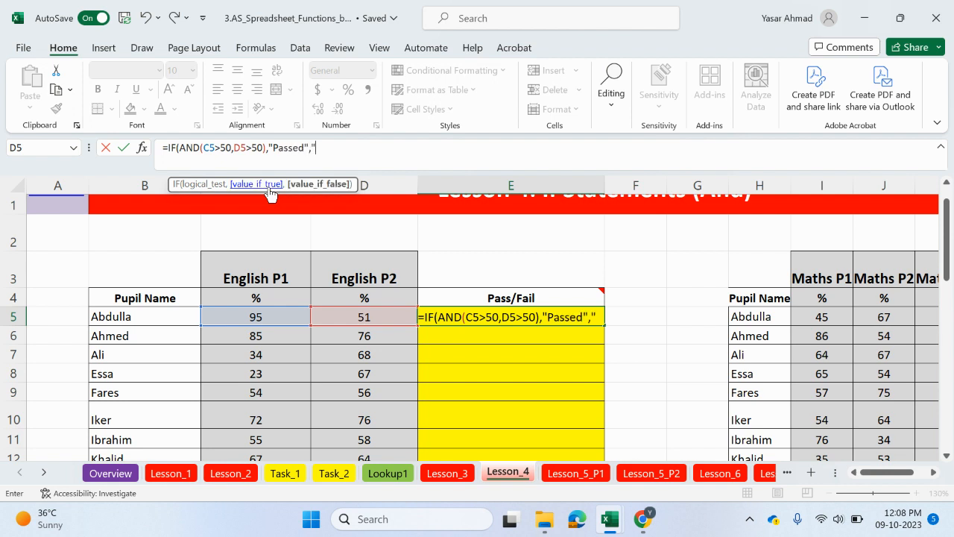
type("\"F")
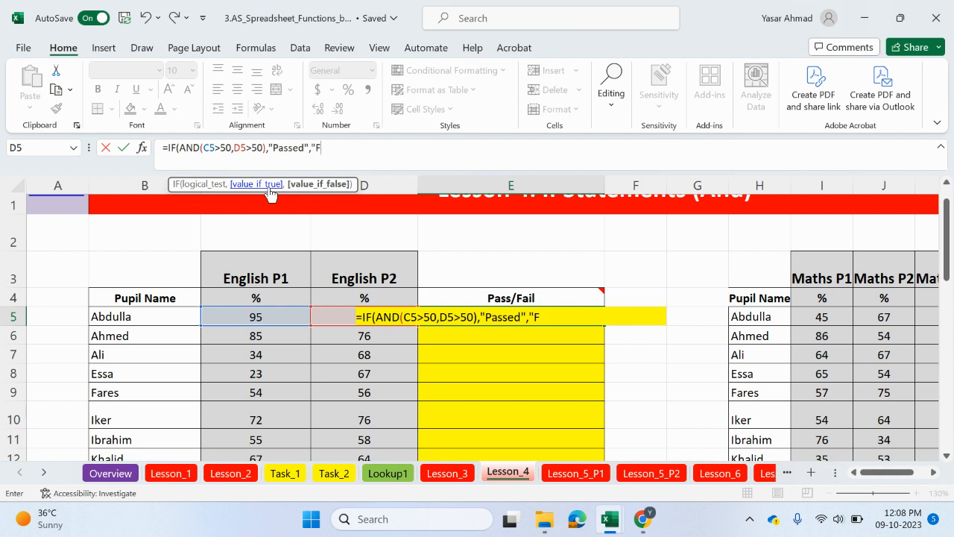
type("ail\")")
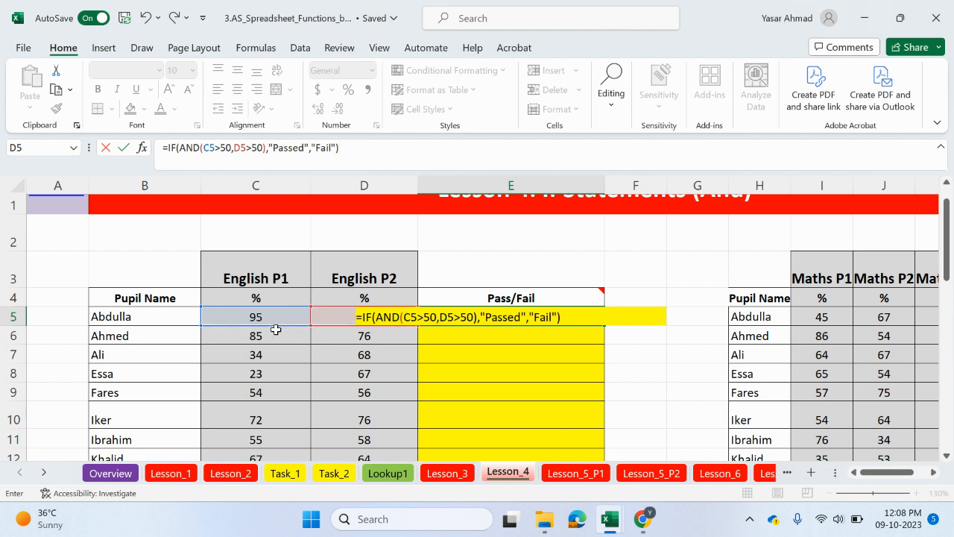
left_click(286, 149)
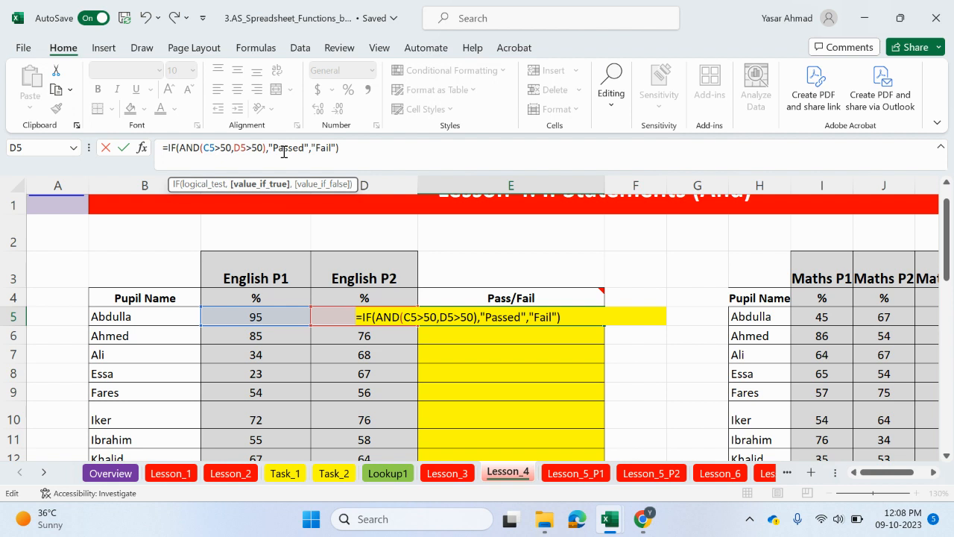
left_click(320, 148)
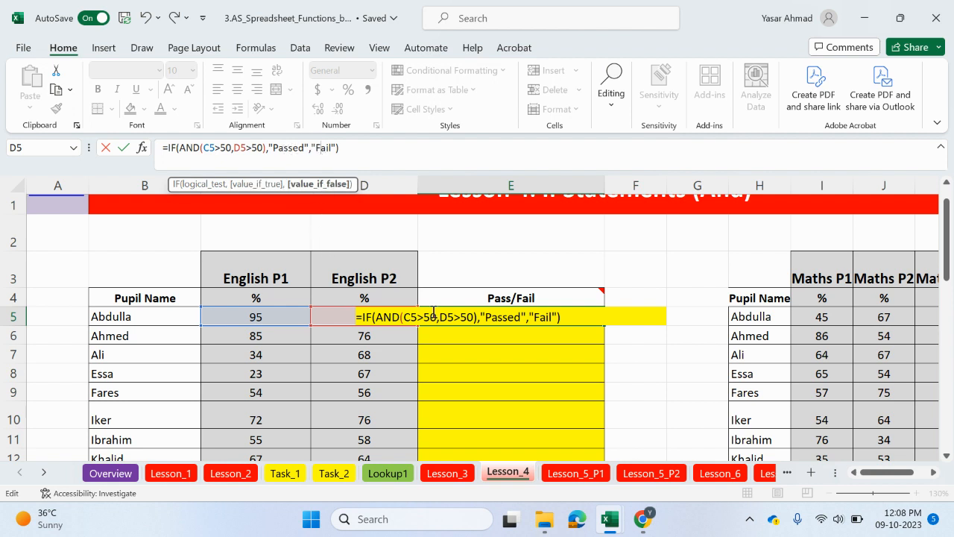
- Commit the completed Passed/Fail formula in cell E5 and select the cell again
left_click(567, 318)
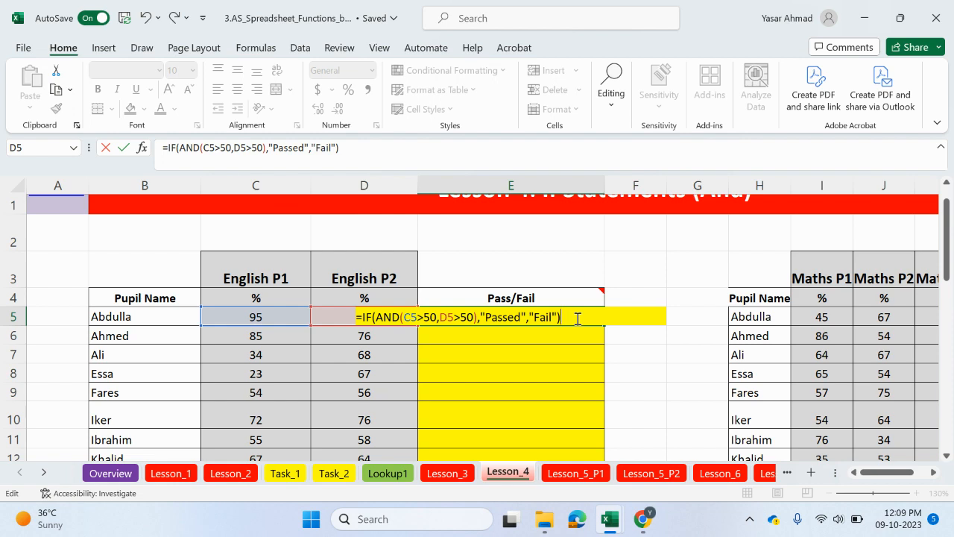
key("Return")
left_click(574, 318)
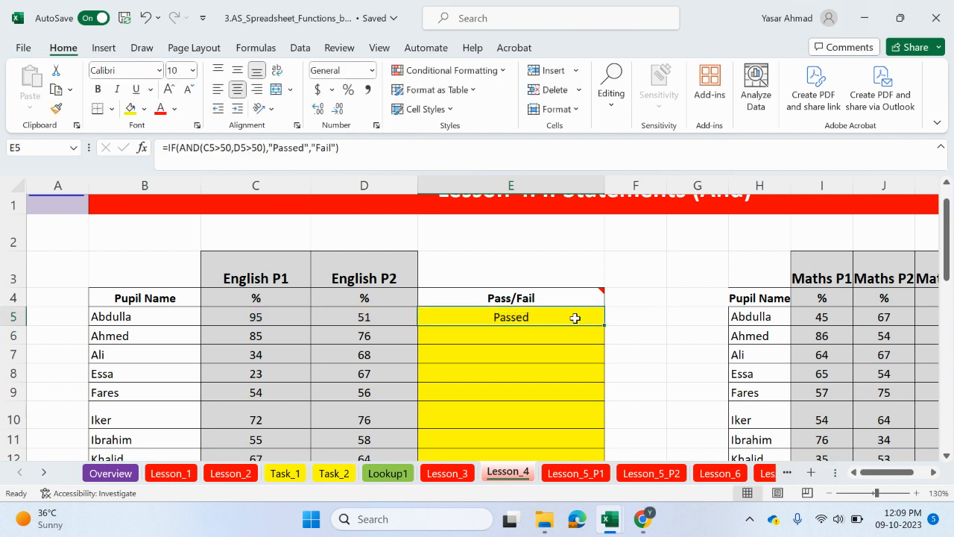
- Check the English marks in rows 7 and 8 and fill the E5 formula down through E12
scroll(511, 369, "down", 1)
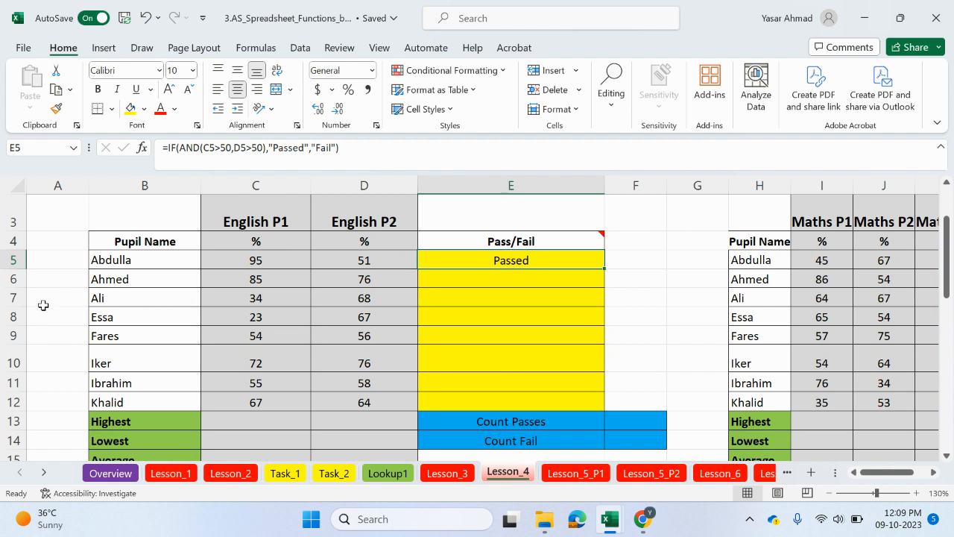
left_click(14, 297)
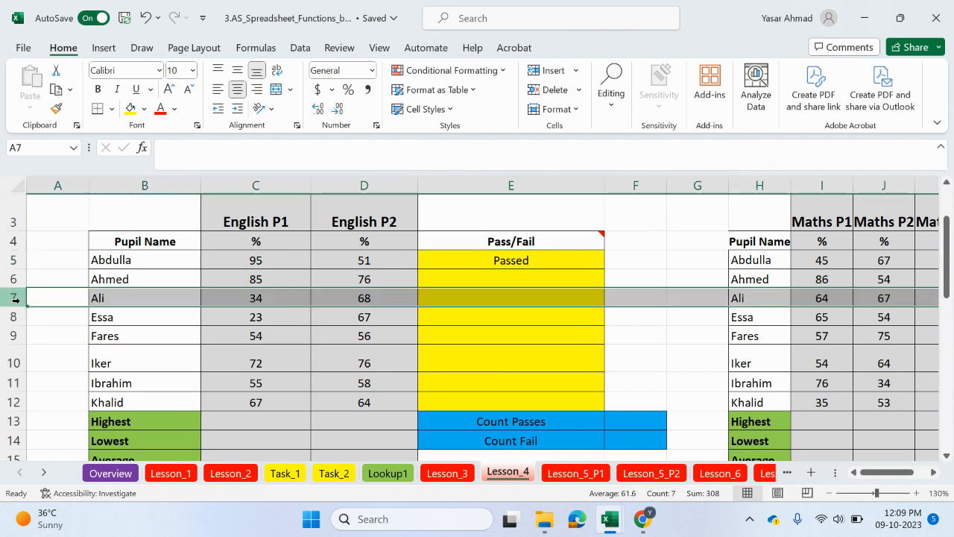
left_click(274, 297)
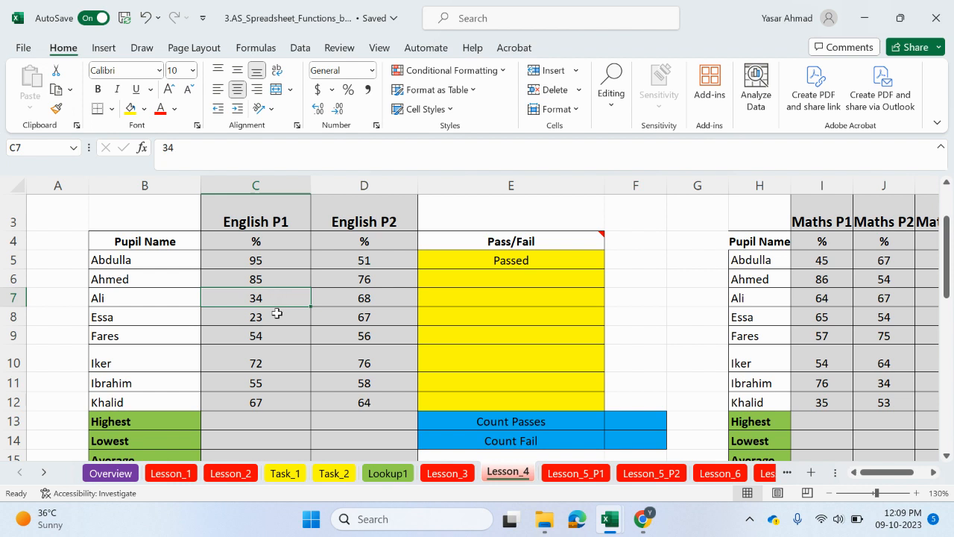
left_click(14, 317)
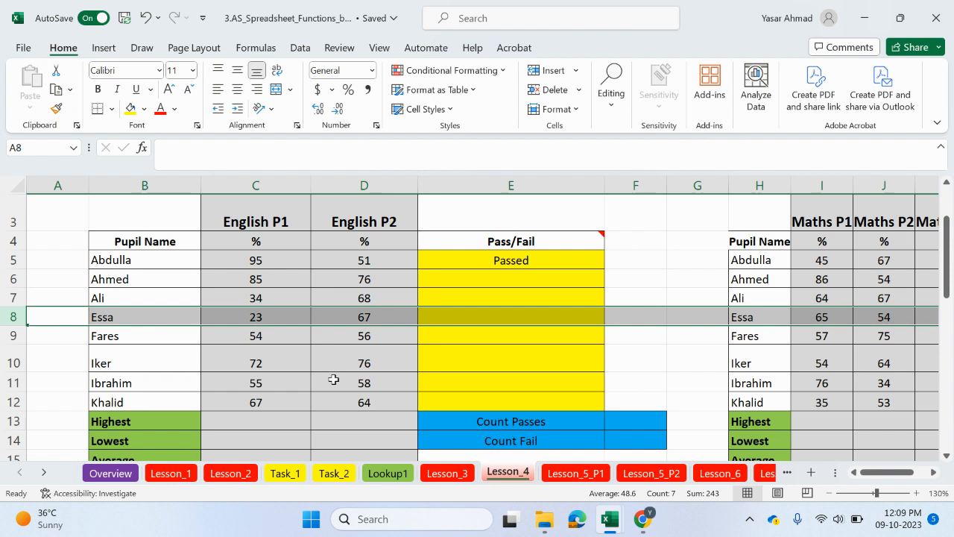
left_click(568, 258)
left_click_drag(604, 267, 581, 405)
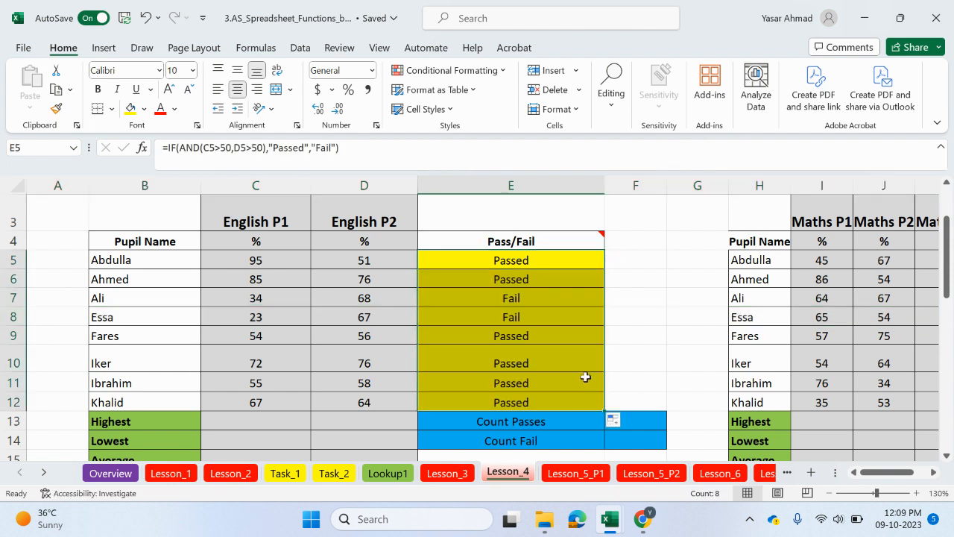
scroll(574, 369, "up", 1)
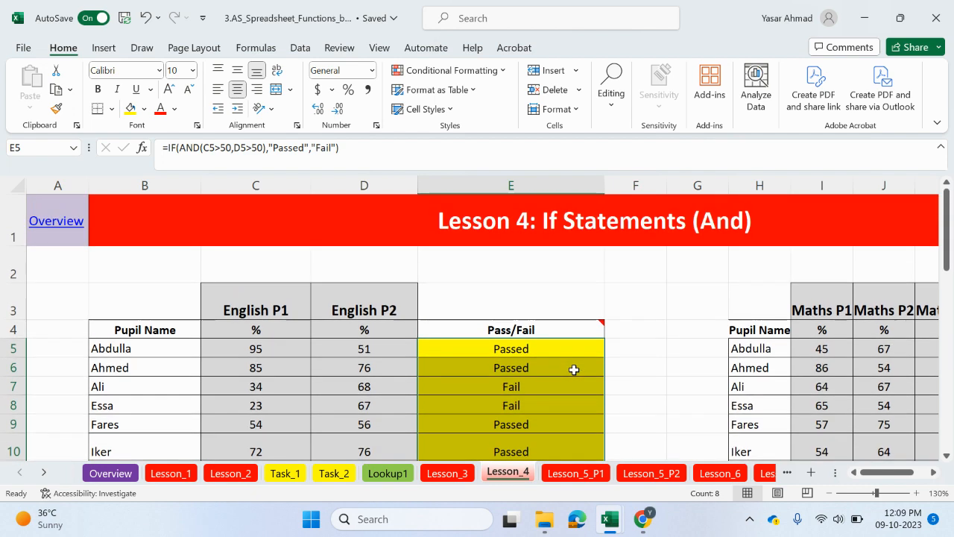
- Autofit the widths of columns H to K in the Maths table to their contents
left_click(829, 493)
left_click(830, 493)
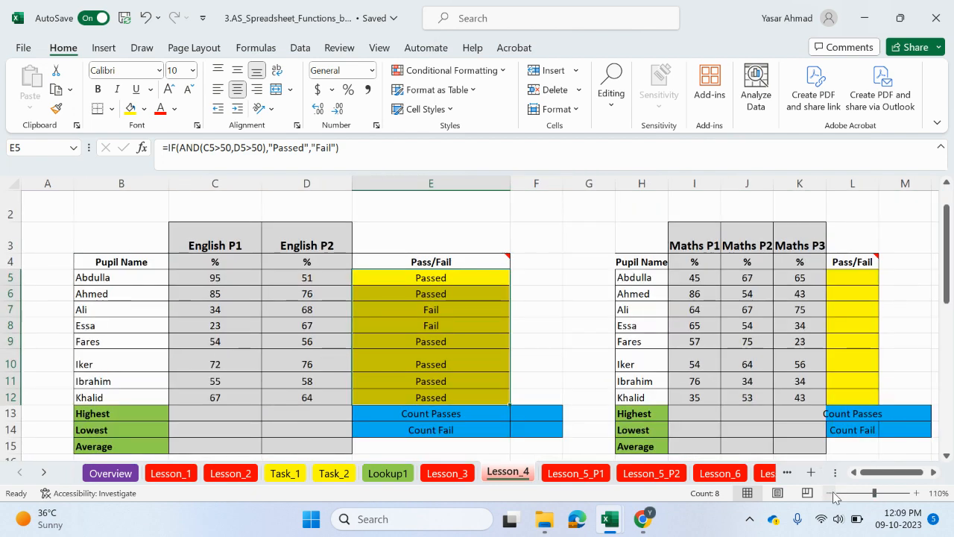
scroll(522, 337, "down", 1)
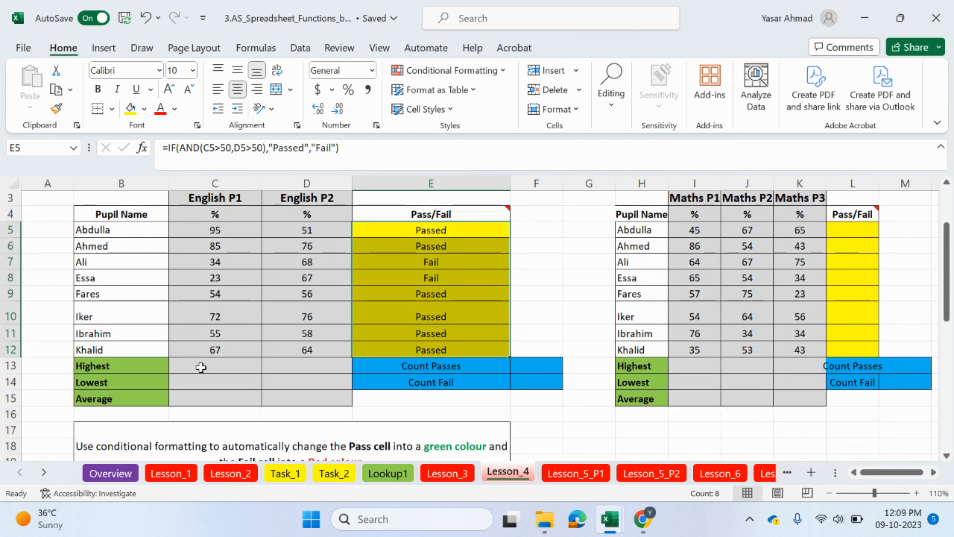
scroll(526, 361, "up", 1)
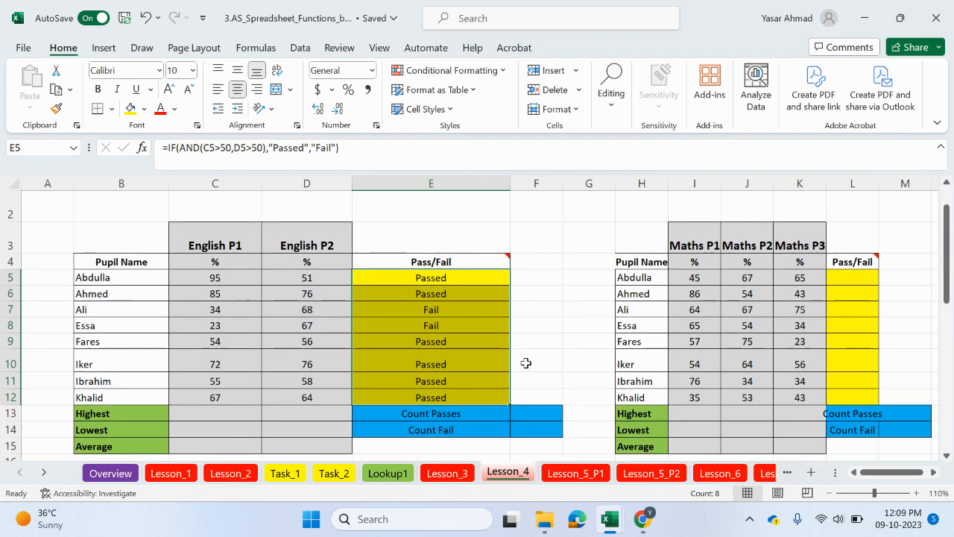
left_click(830, 492)
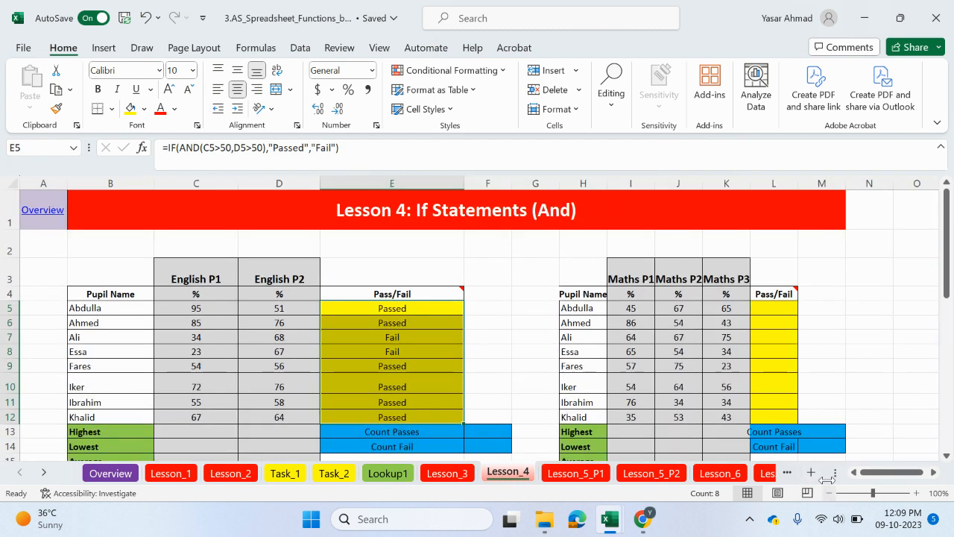
left_click(934, 473)
left_click(934, 472)
left_click(935, 473)
double_click(384, 179)
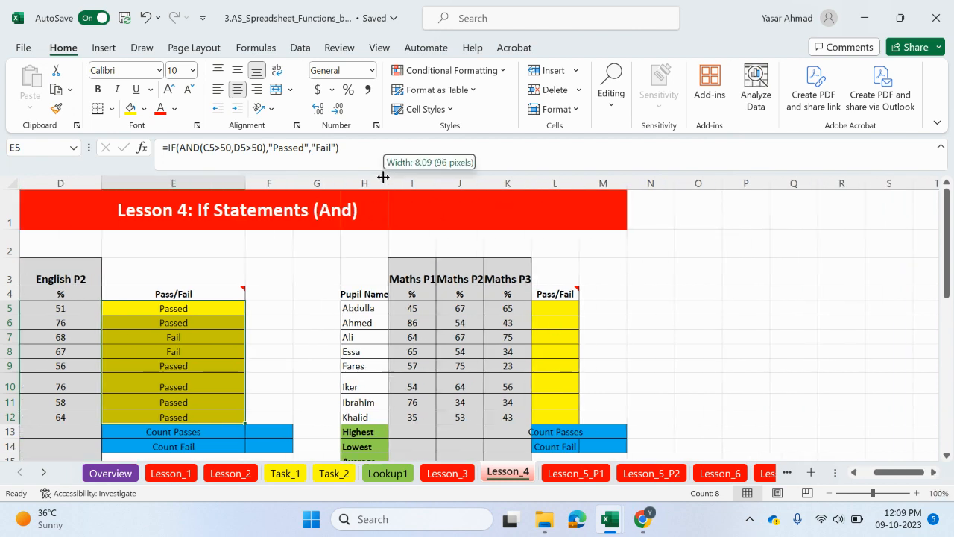
double_click(440, 182)
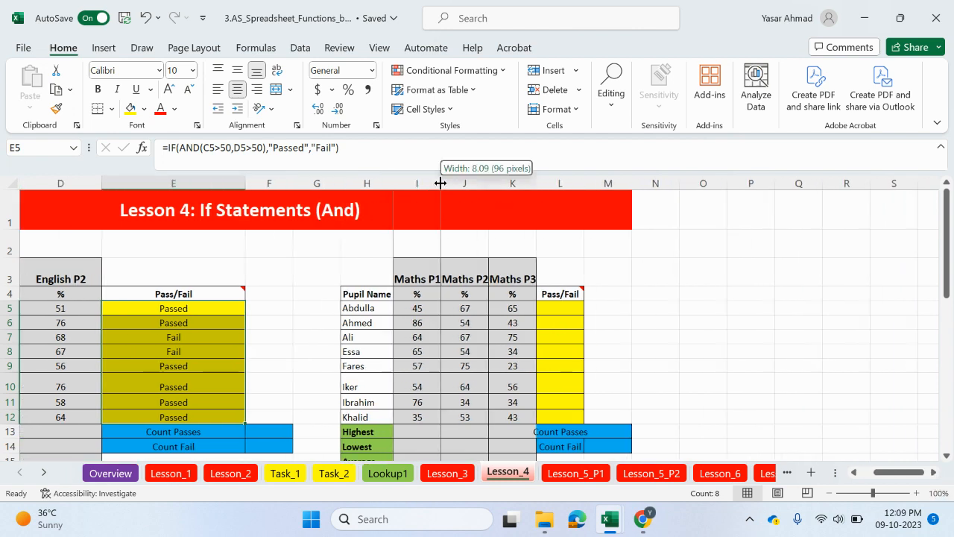
double_click(494, 181)
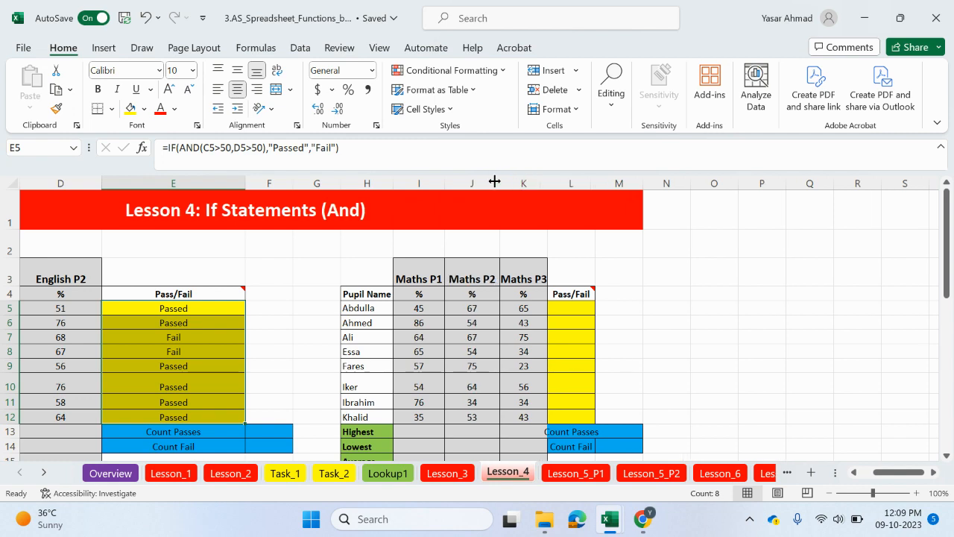
double_click(547, 184)
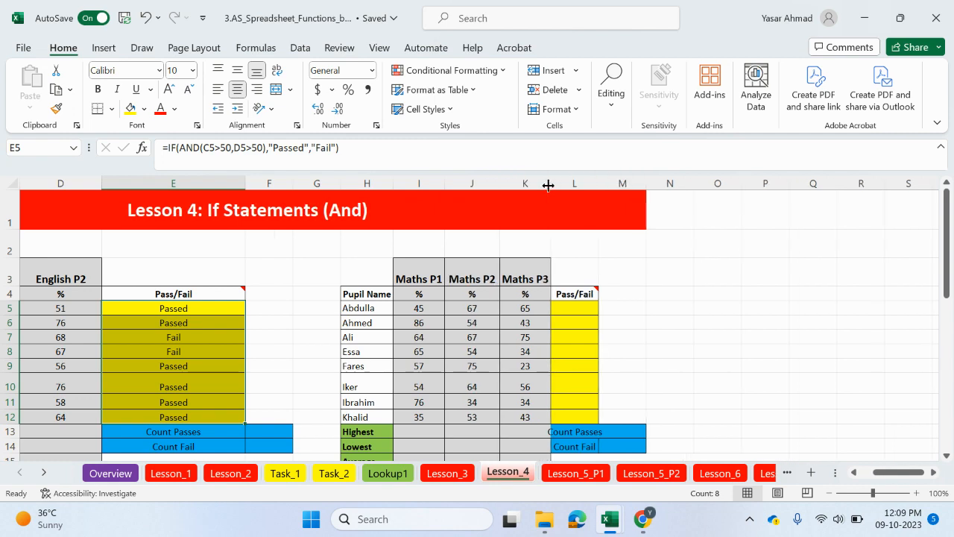
- Read the note on the Maths table's Pass/Fail heading in cell L4 for the pass condition
left_click(917, 493)
left_click(917, 492)
scroll(864, 385, "up", 1)
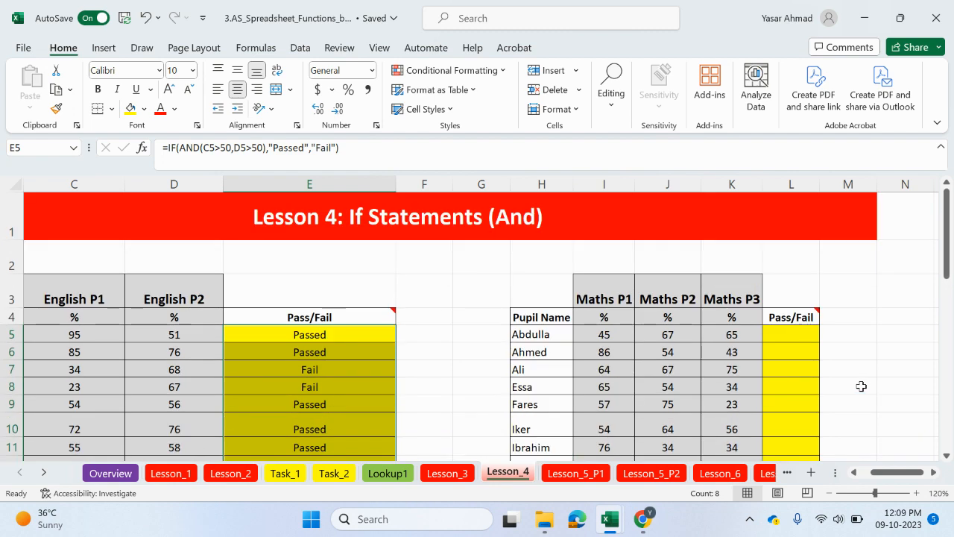
mouse_move(818, 316)
scroll(827, 459, "right", 2)
mouse_move(611, 311)
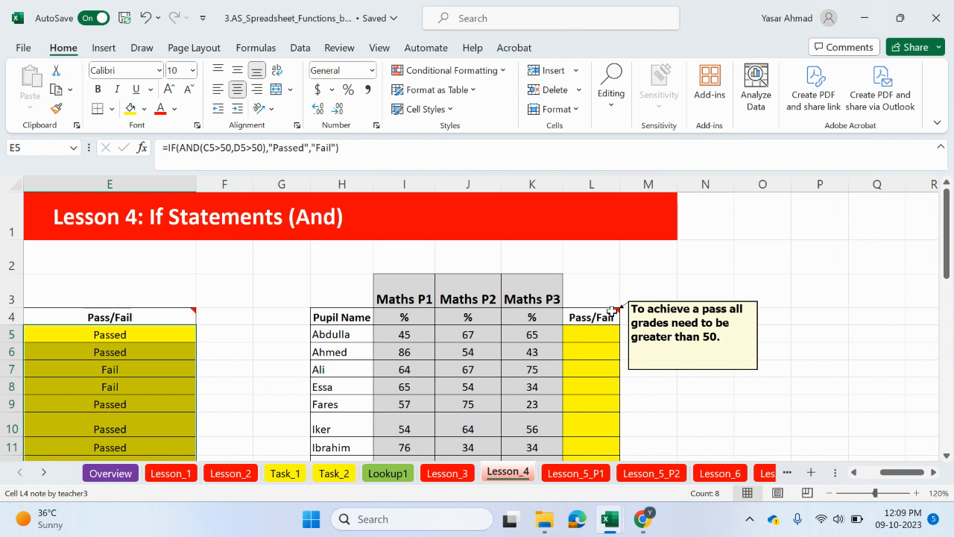
left_click(603, 330)
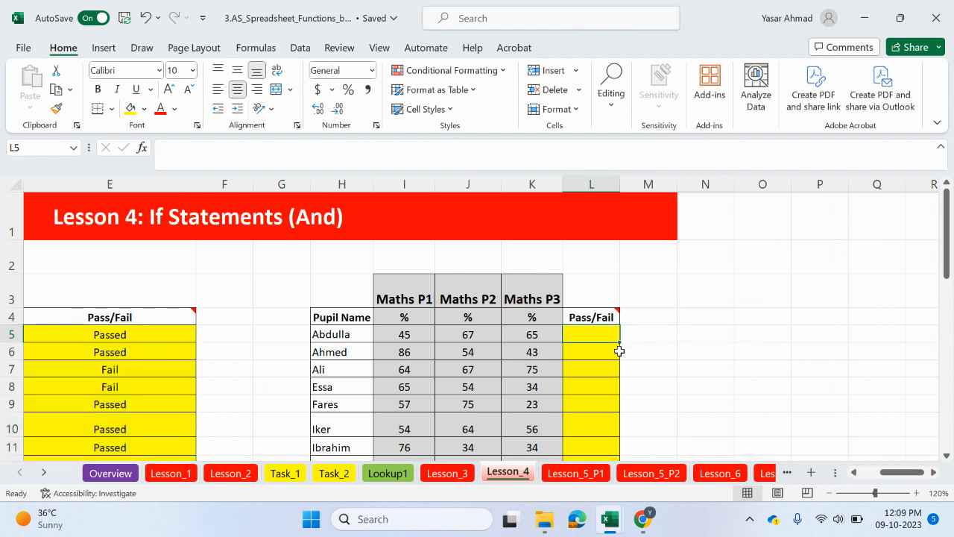
type("=if")
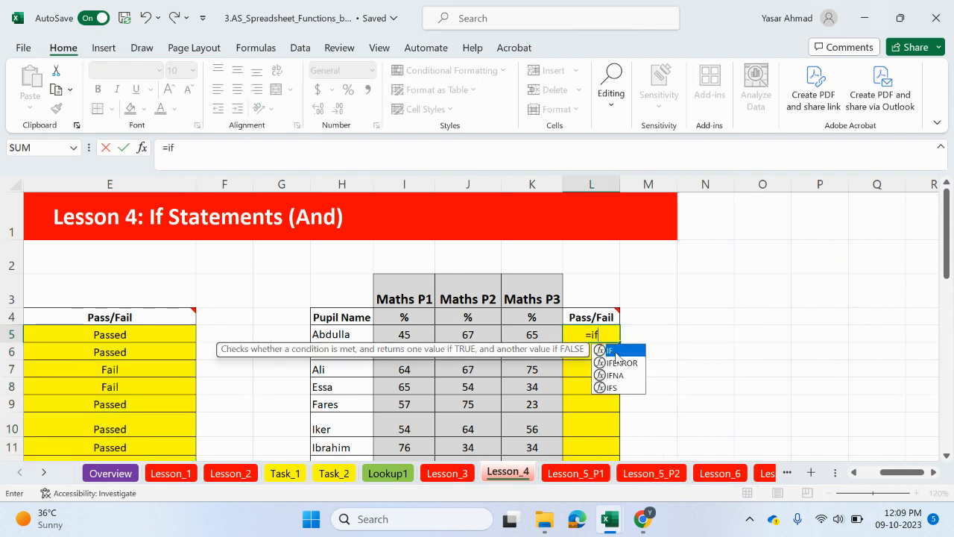
double_click(615, 352)
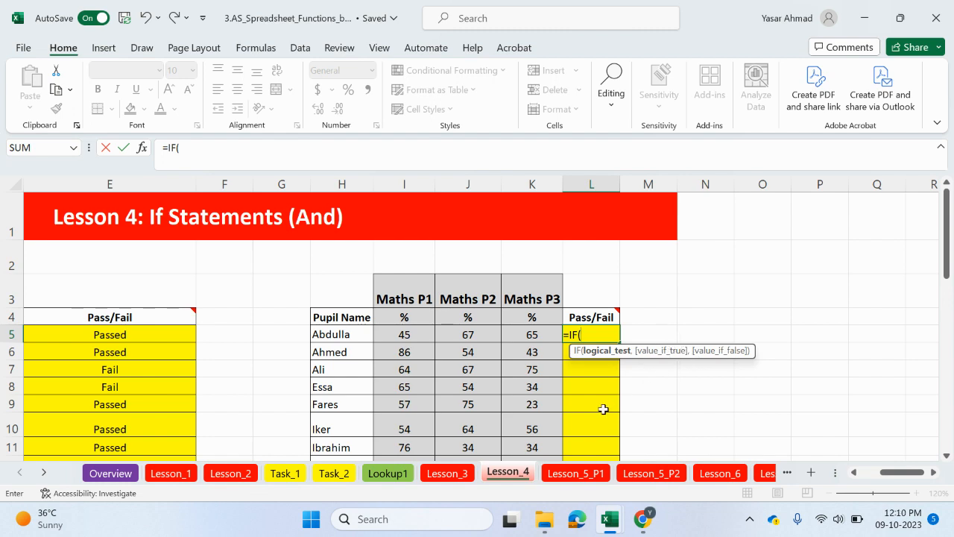
type("AN")
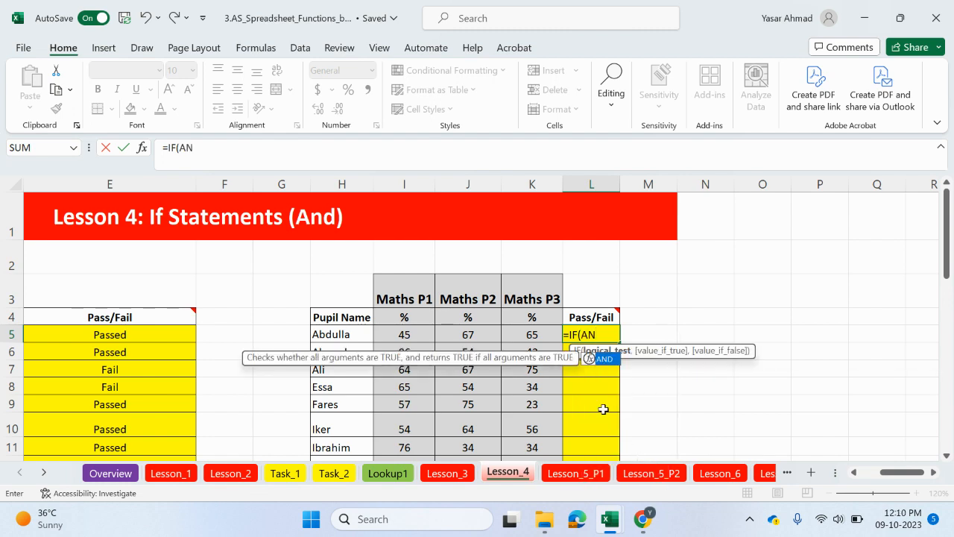
left_click(607, 363)
left_click(641, 196)
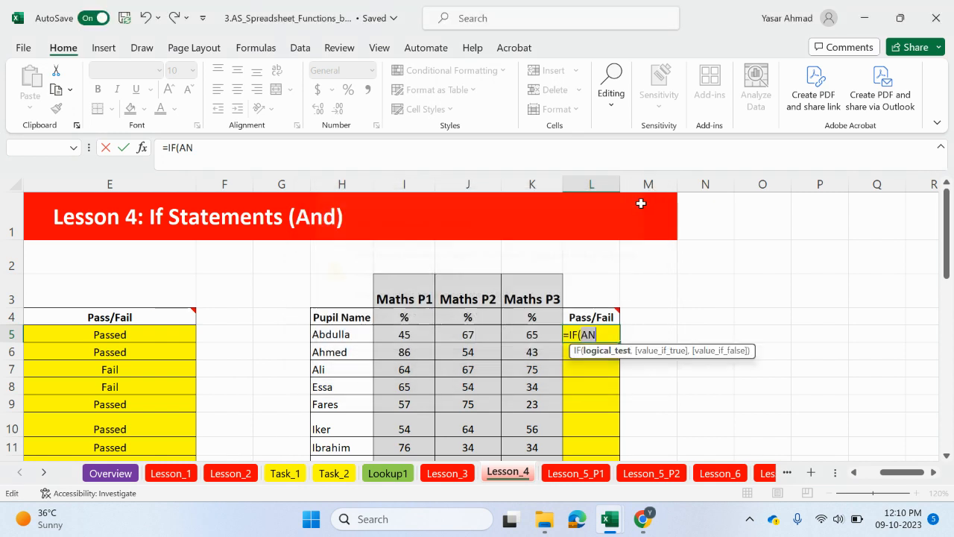
type("D")
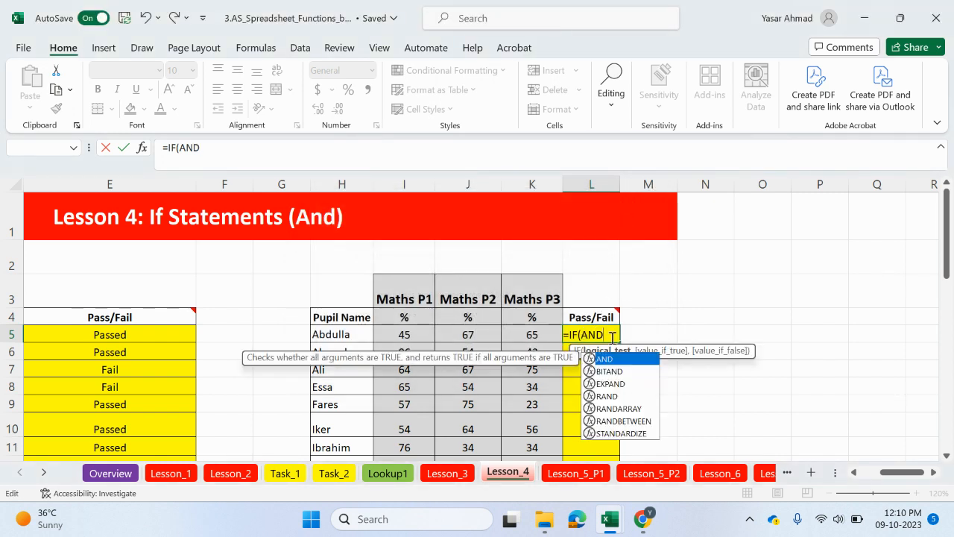
type("(")
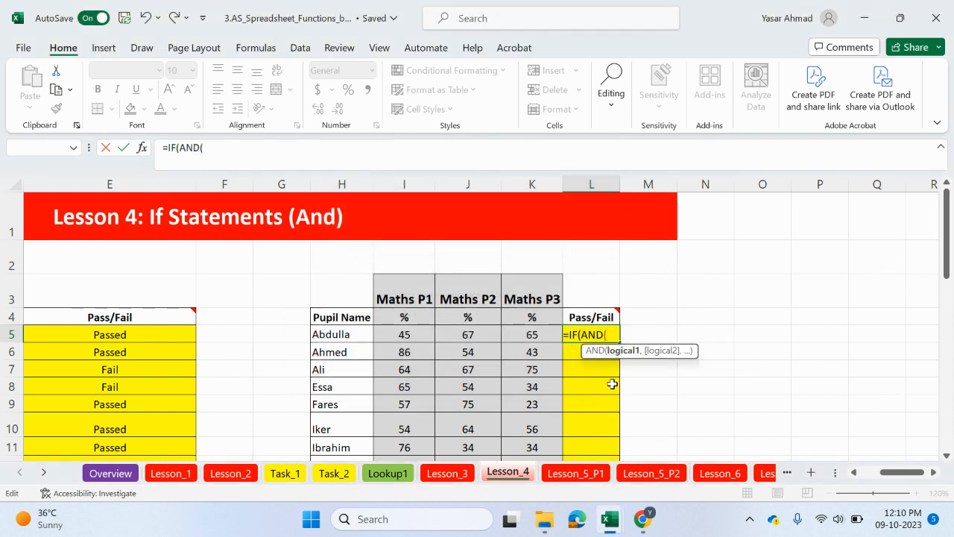
left_click(404, 334)
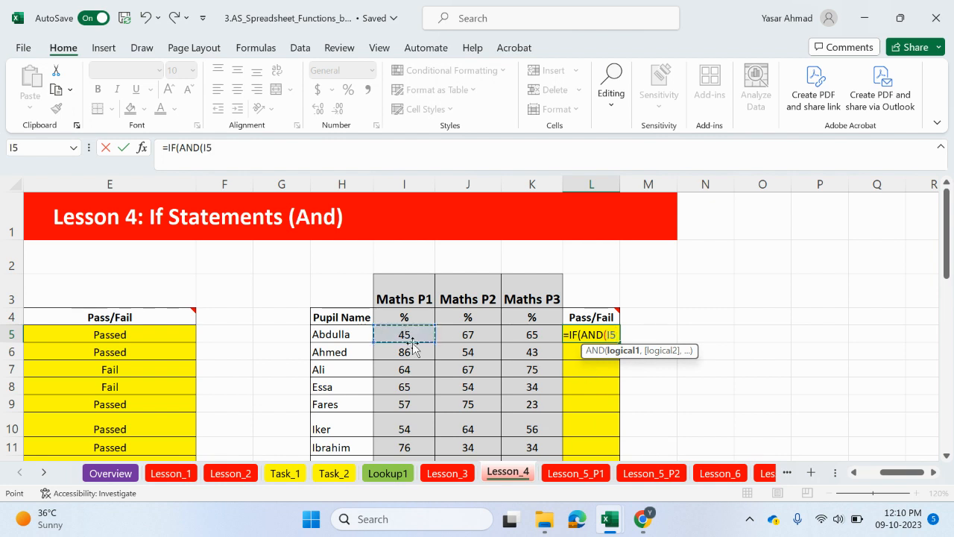
mouse_move(548, 507)
type(">")
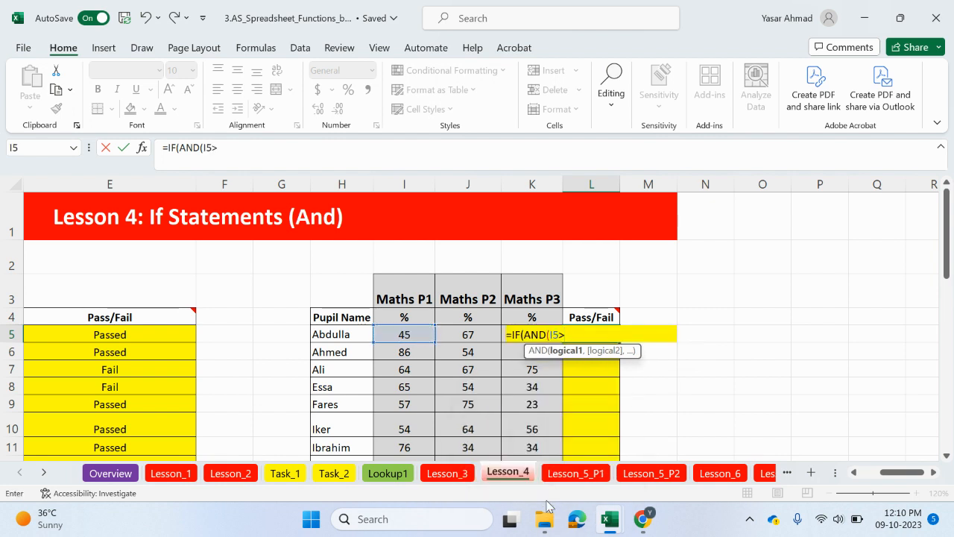
left_click(229, 148)
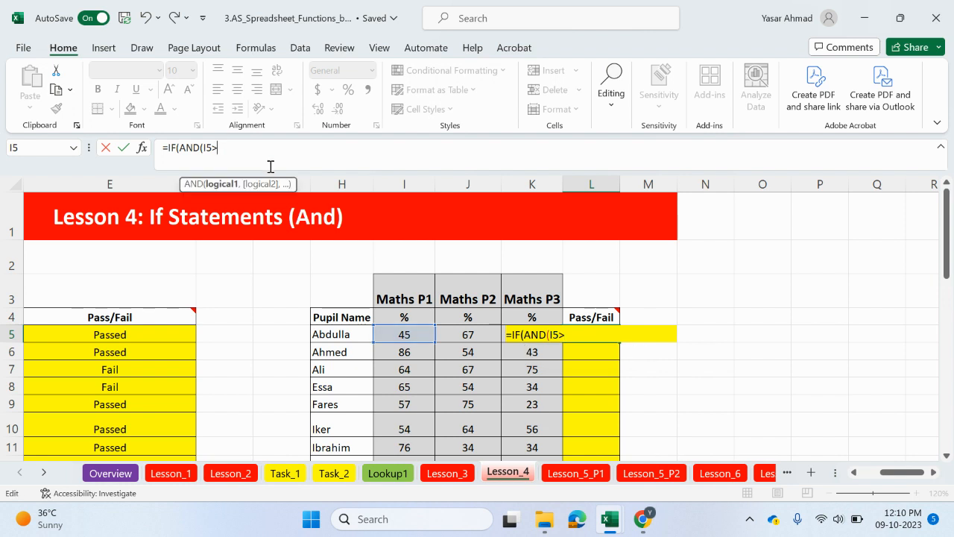
type("50,")
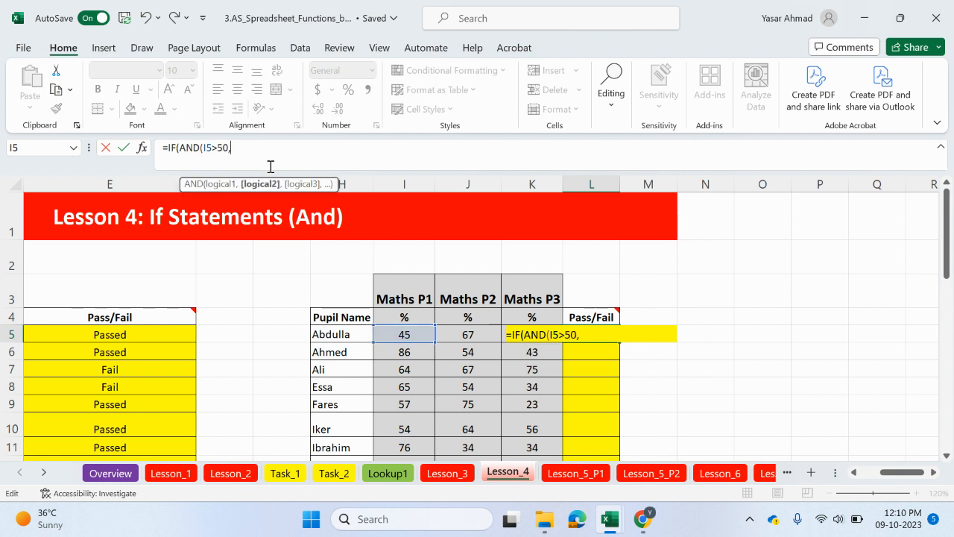
key("Escape")
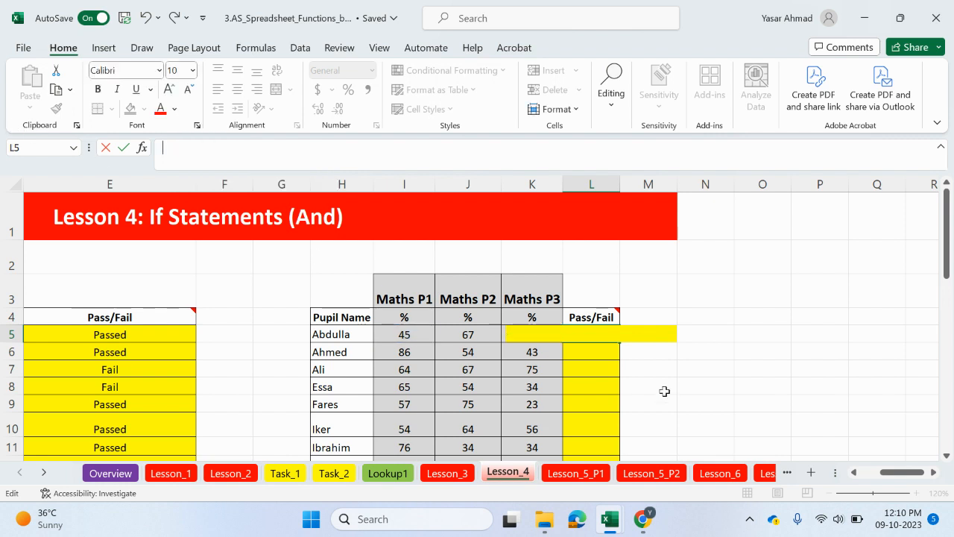
left_click(682, 400)
- Begin an IF formula in cell L5 with a nested AND function as its logical test
double_click(595, 335)
left_click(283, 161)
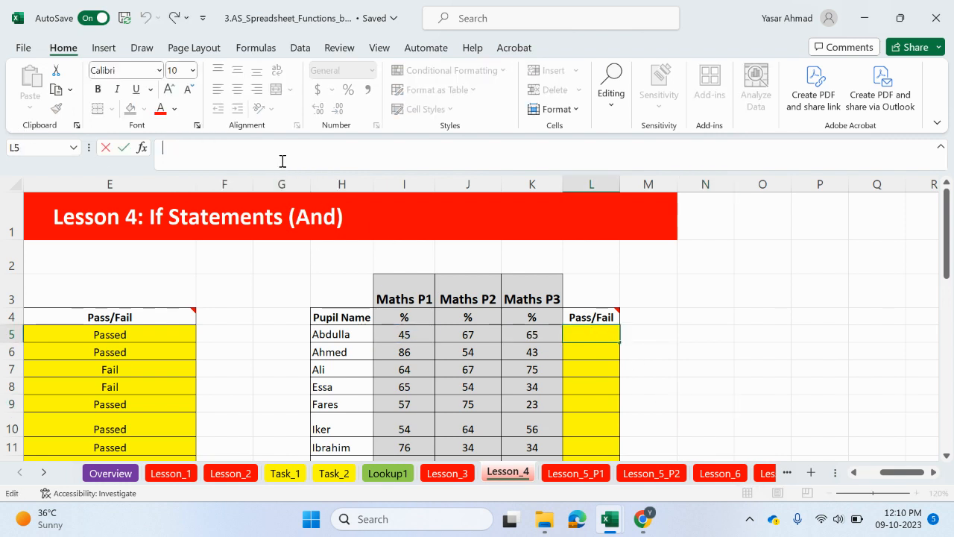
type("=if")
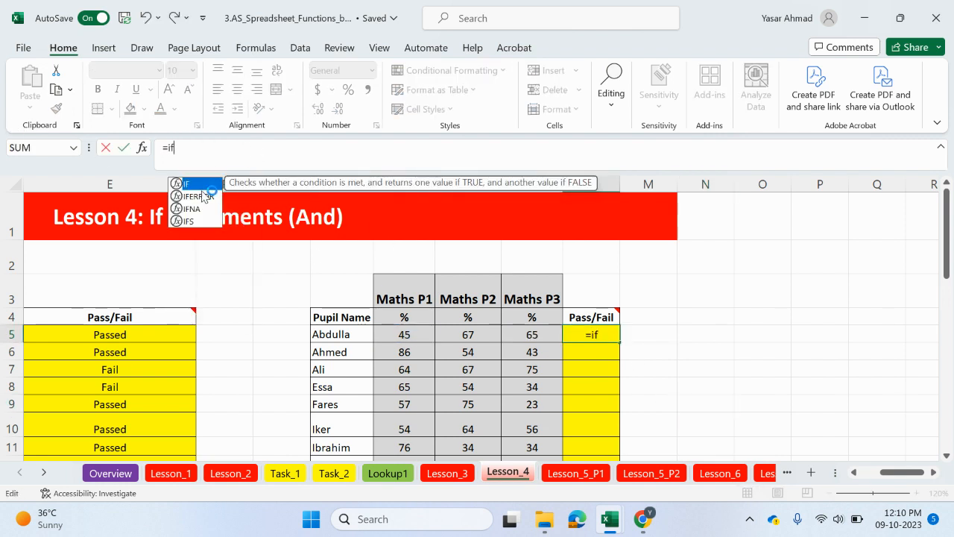
double_click(201, 188)
type("An")
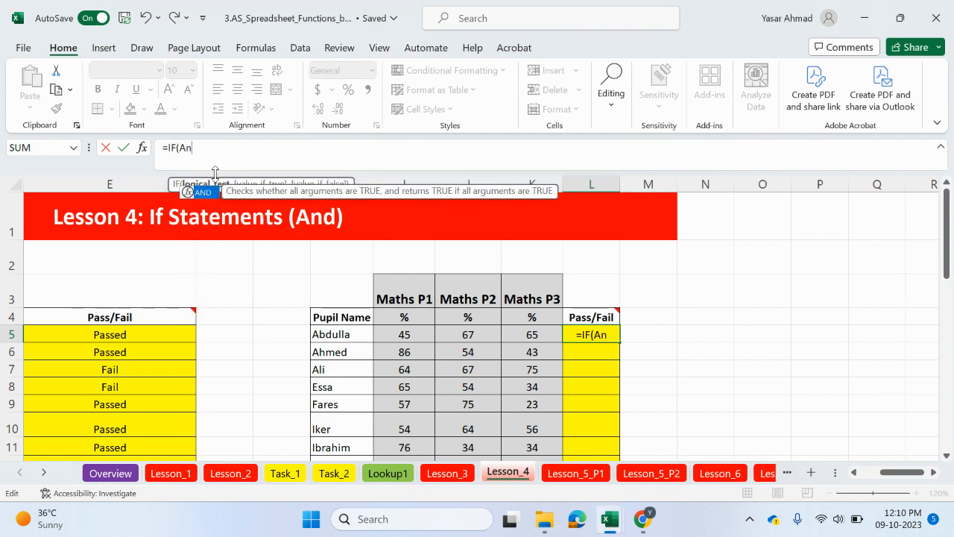
double_click(204, 192)
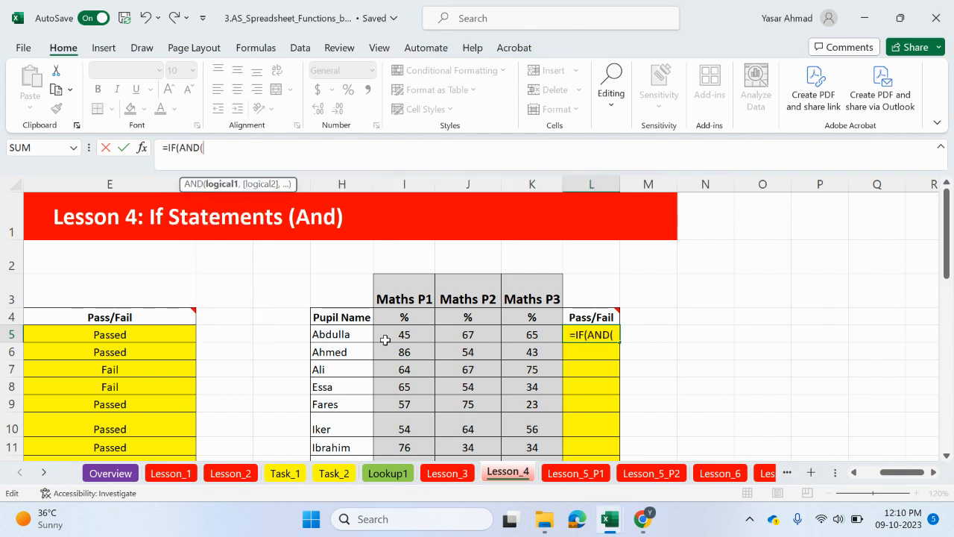
- Give the AND function in L5 the conditions I5>50, J5>50 and K5>50, and close the logical test
left_click(403, 335)
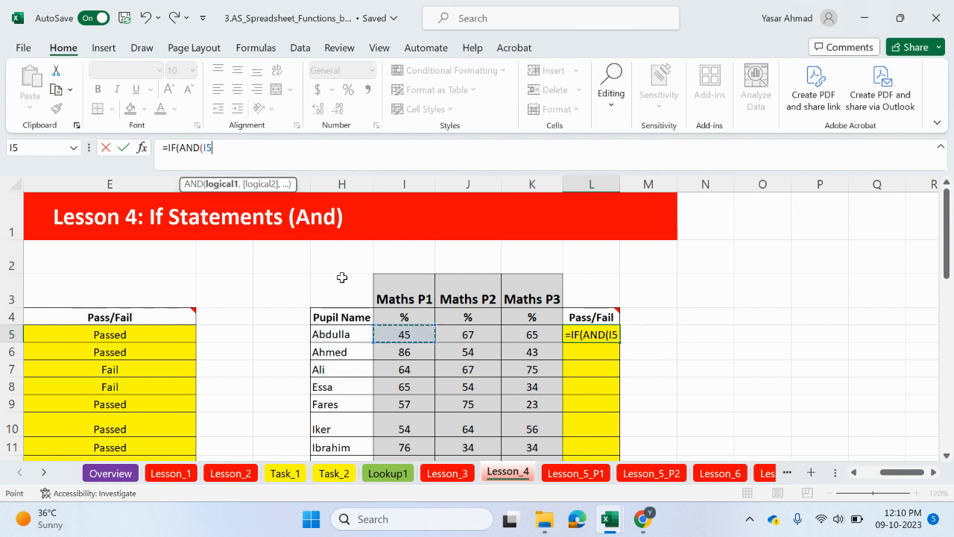
type(">50")
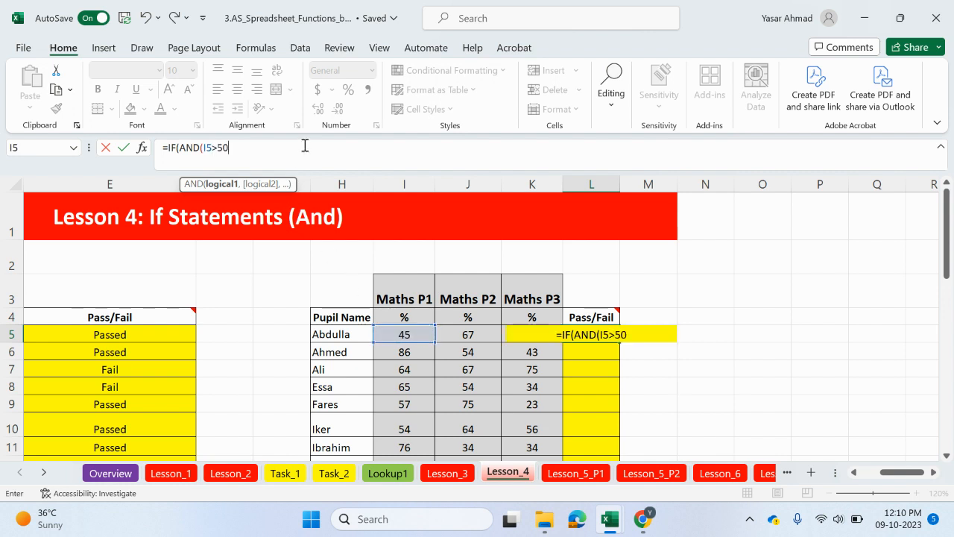
type(",")
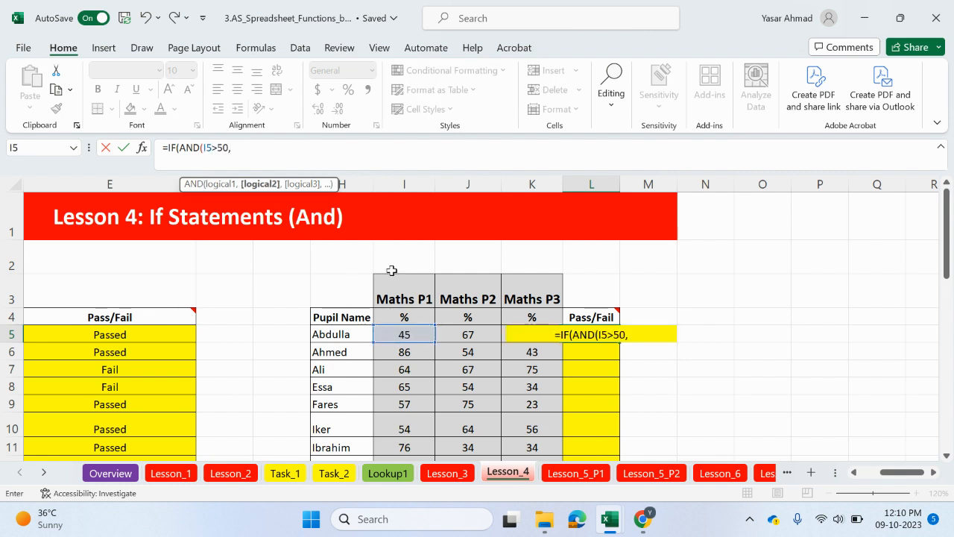
left_click(457, 340)
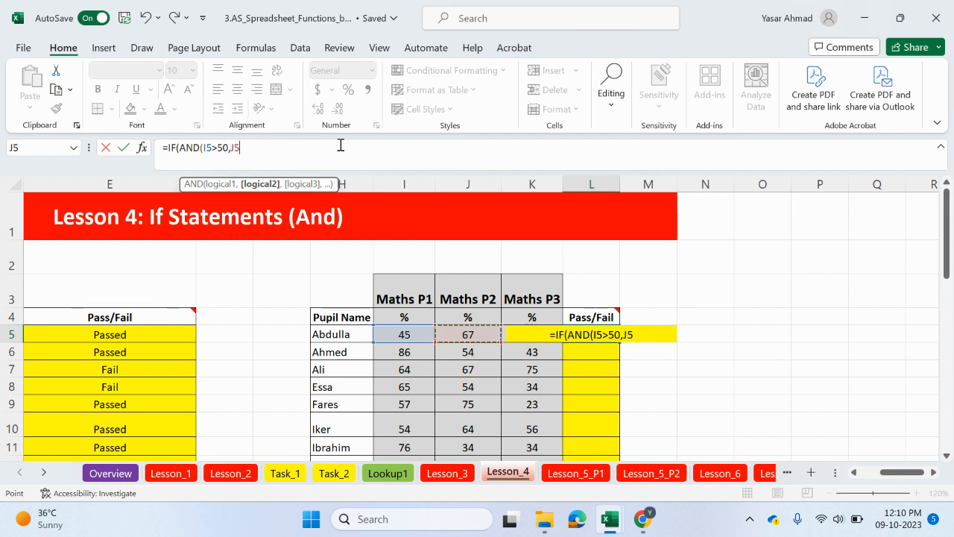
type(">50")
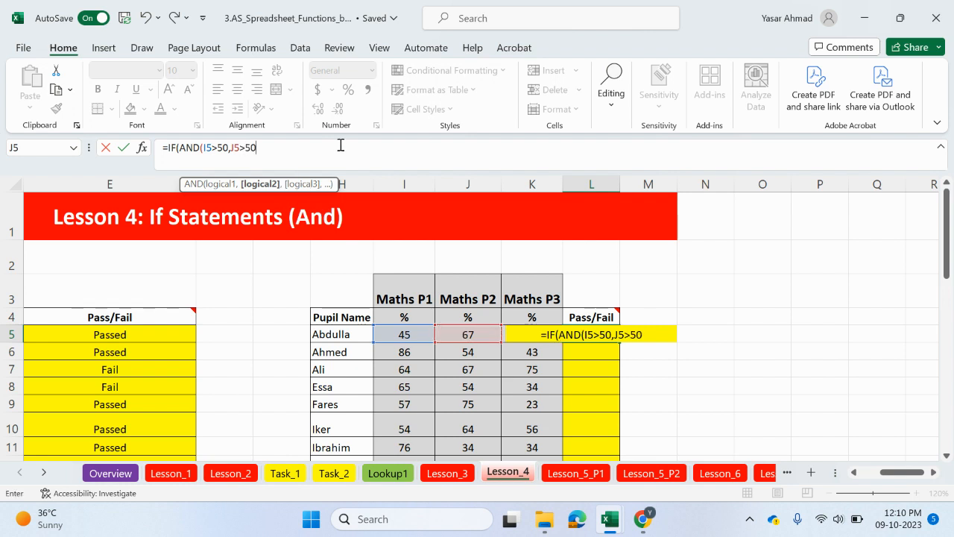
type(",")
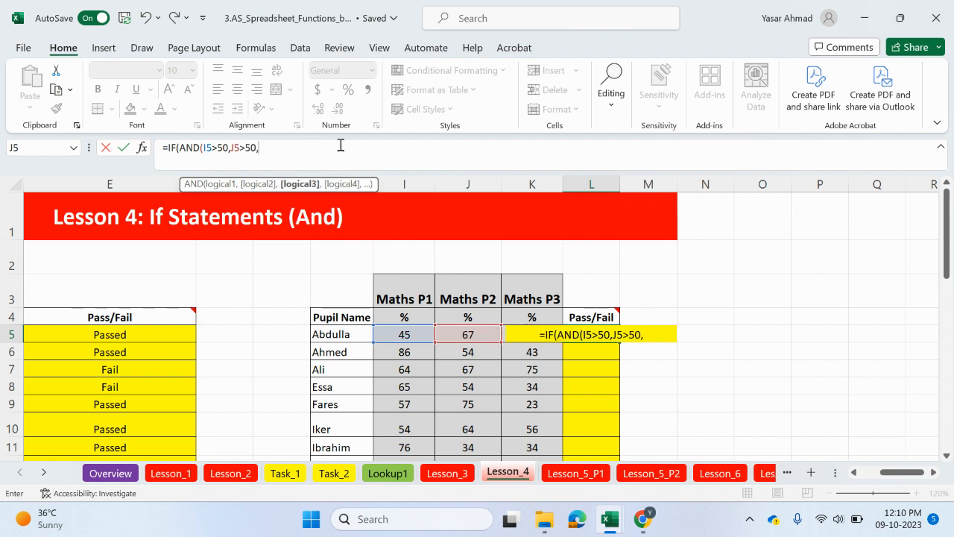
left_click(504, 334)
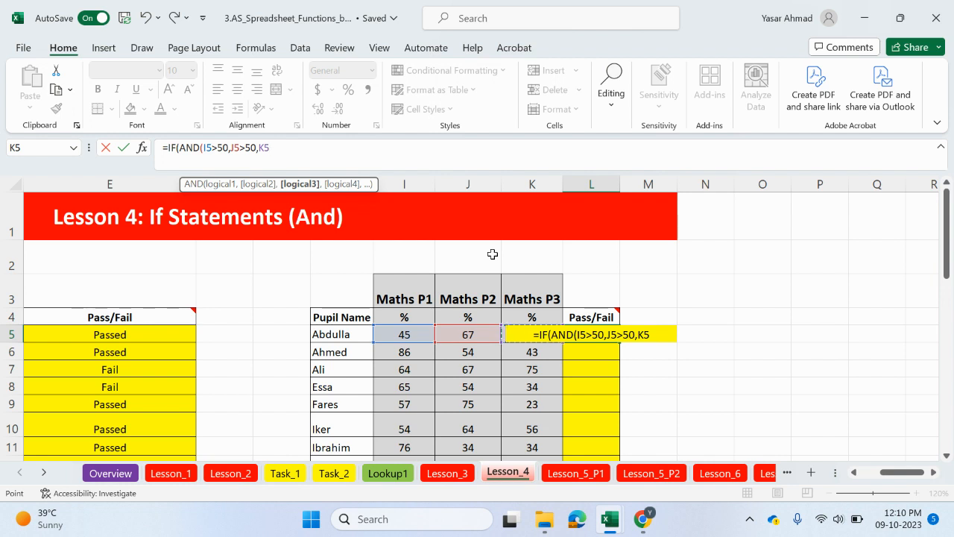
type(">50")
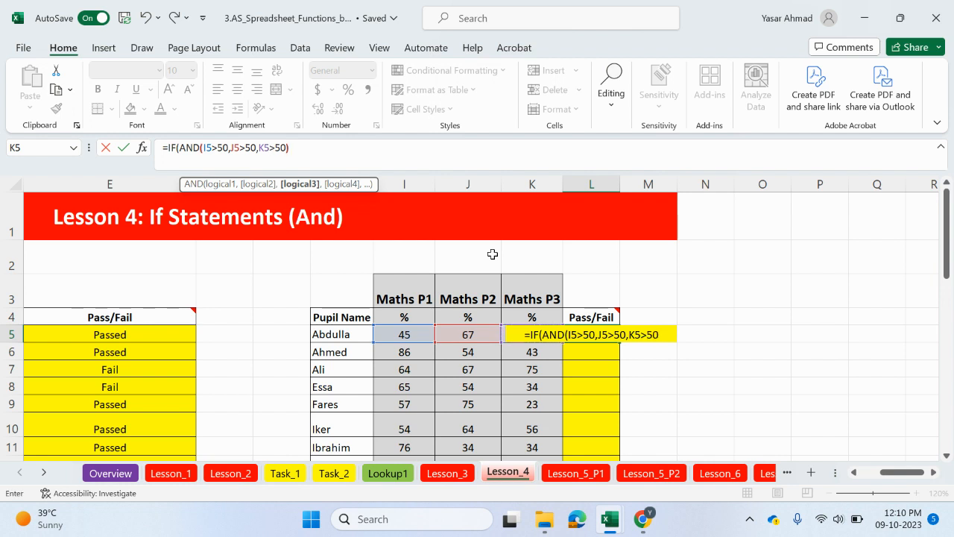
type("),")
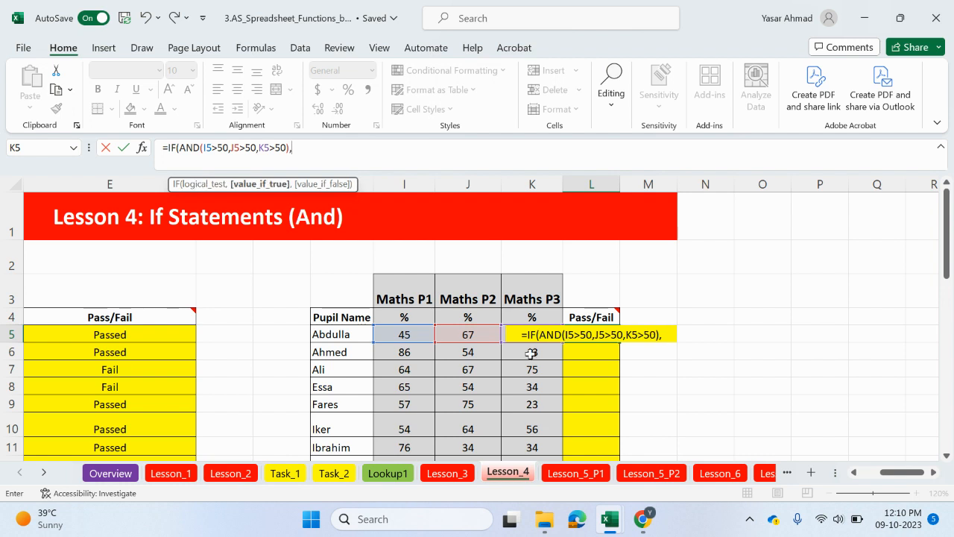
- Complete the L5 formula with "Passed" as the true result and "Failed" as the false result, and commit it
type("\"")
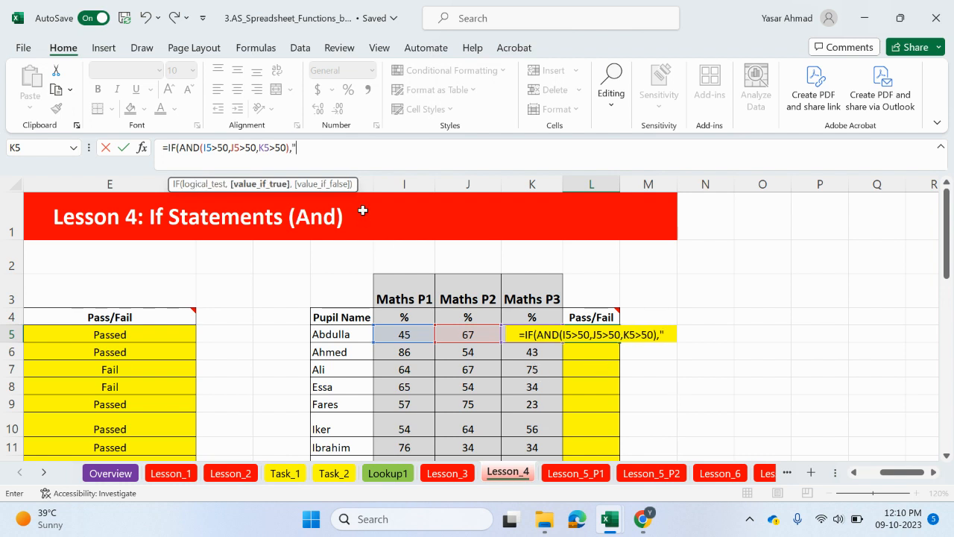
type("Passed\"")
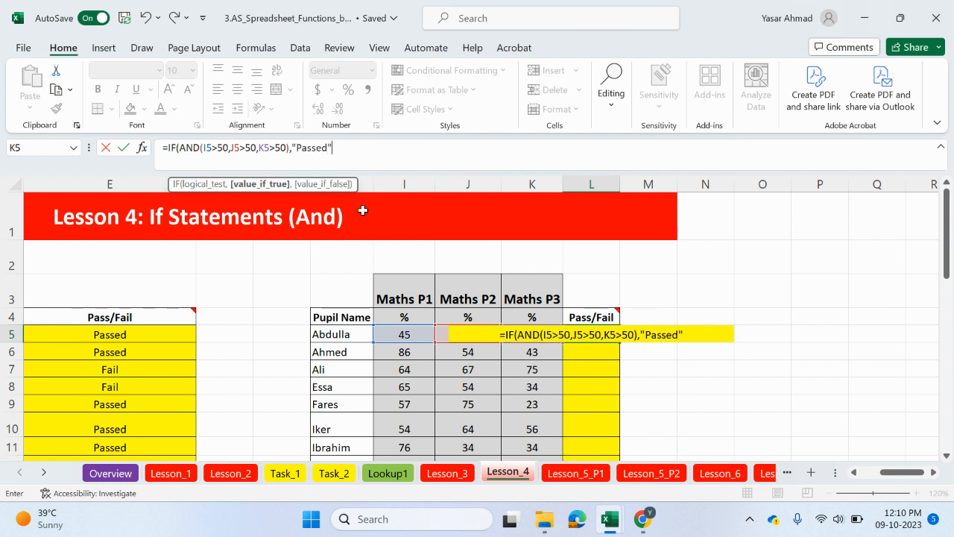
type(",\"")
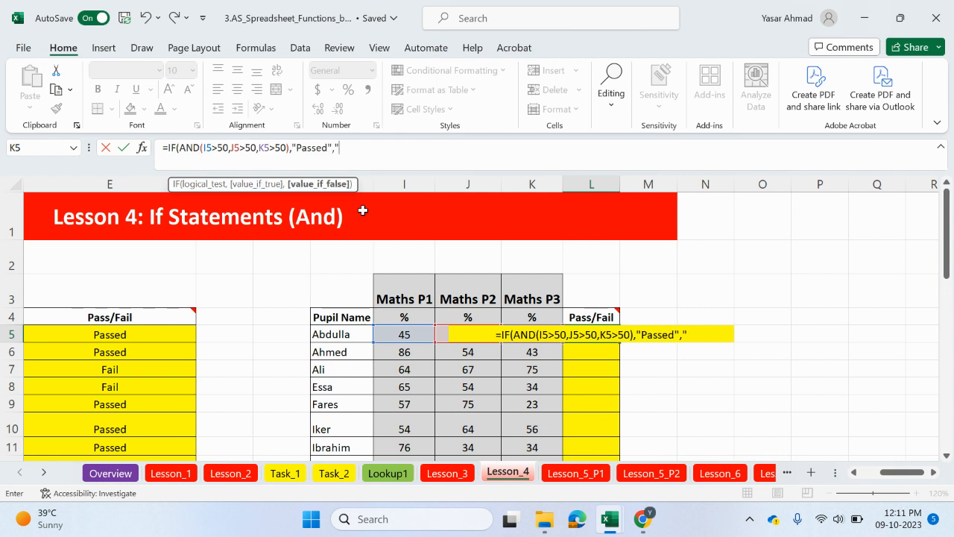
type("Failed\"")
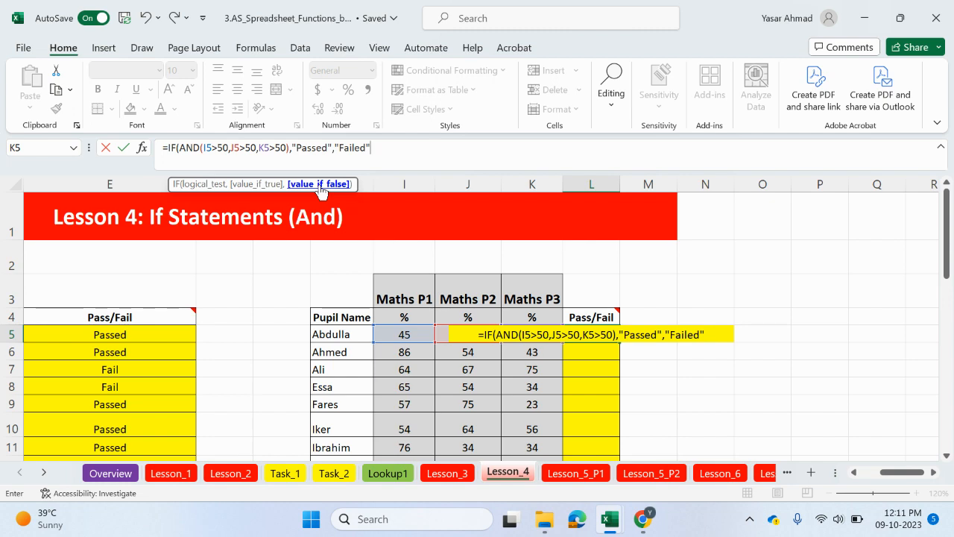
type(")")
key("Return")
- Fill the Maths Pass/Fail formula from L5 down through L12
scroll(328, 201, "down", 1)
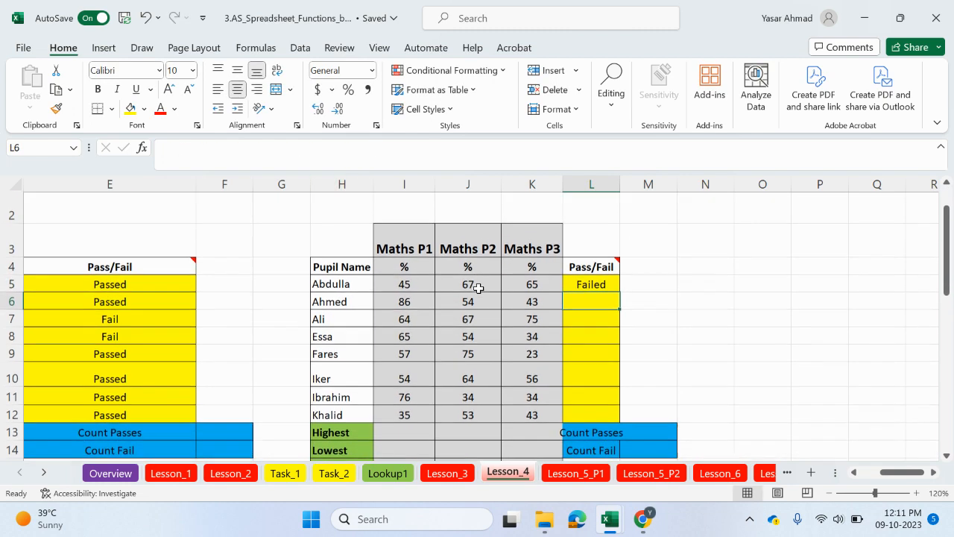
left_click(578, 279)
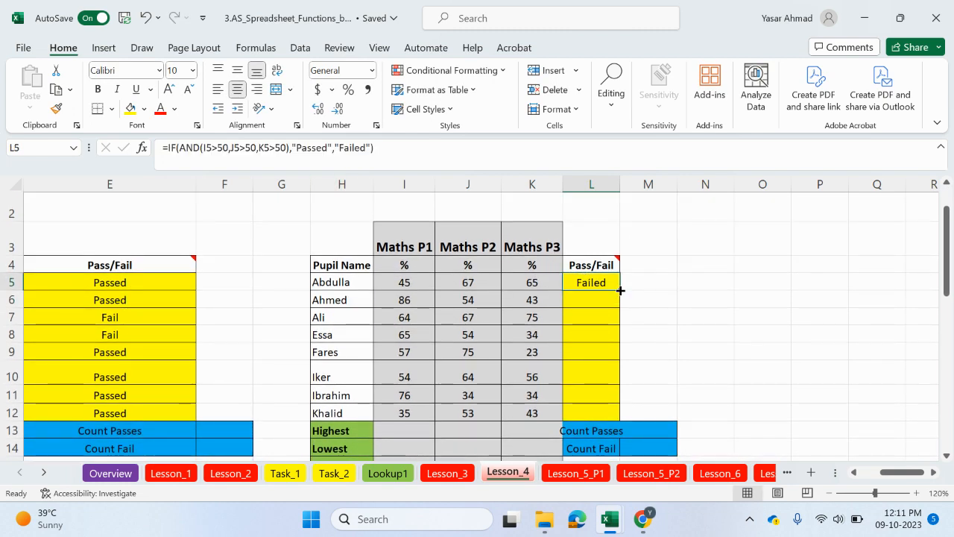
double_click(620, 290)
- Check the three Maths marks in rows 5 and 6 against their Pass/Fail results
left_click(345, 282)
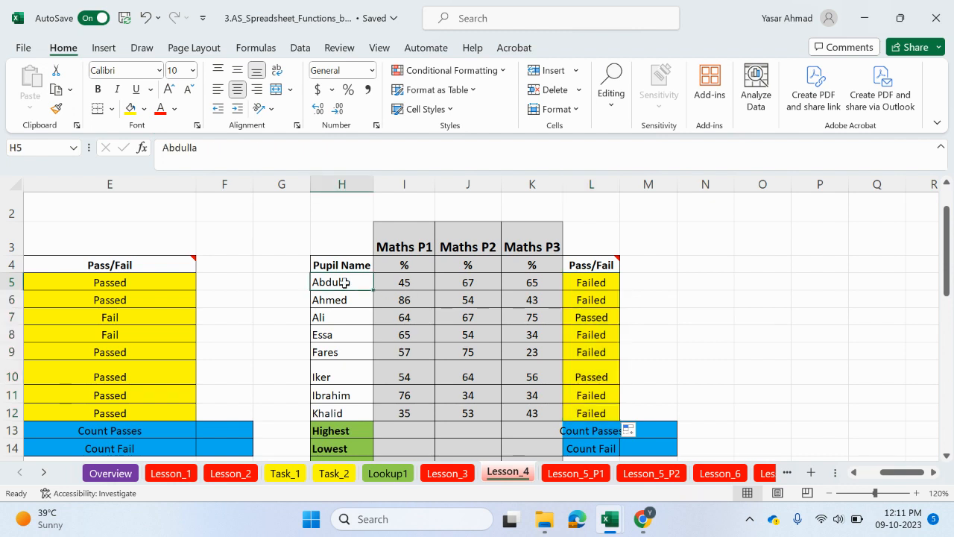
left_click_drag(344, 283, 405, 282)
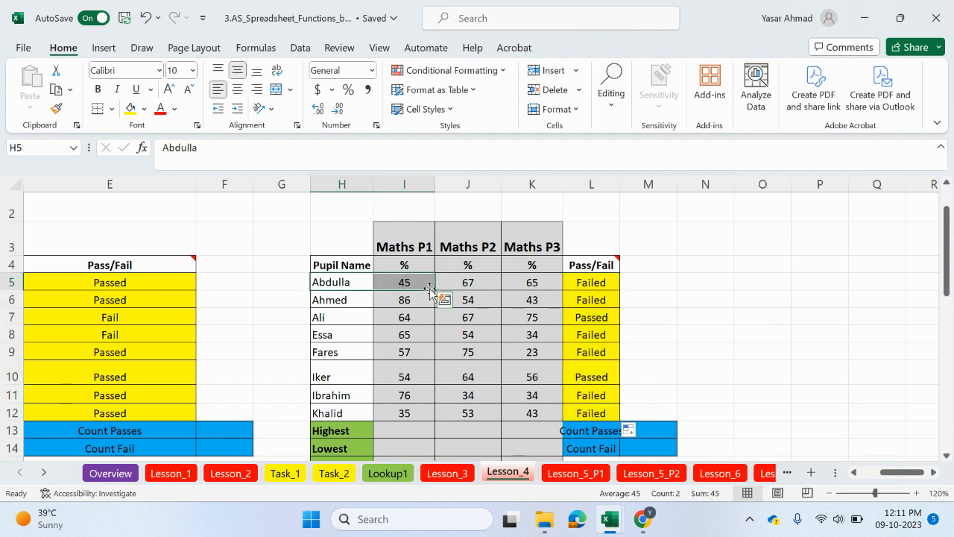
left_click_drag(465, 280, 521, 278)
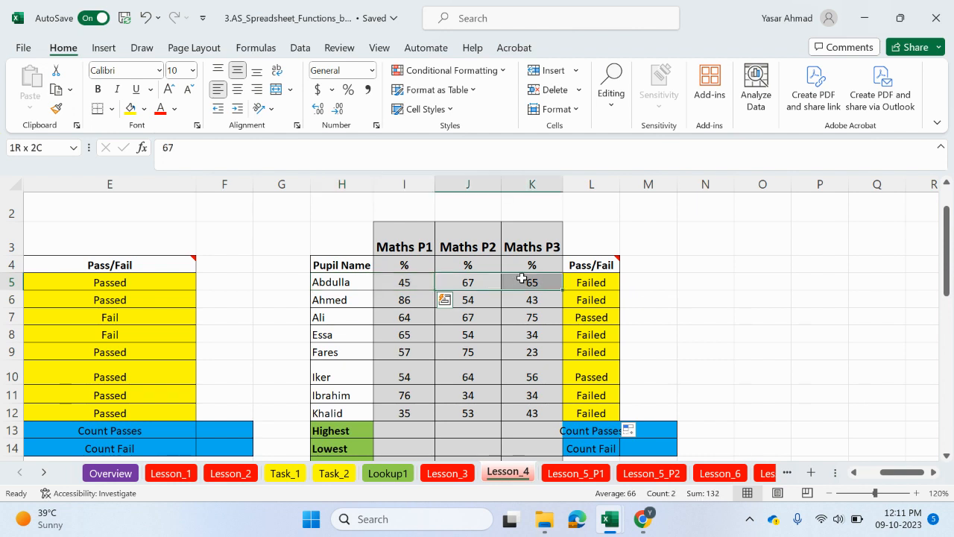
left_click(325, 300)
left_click(533, 299)
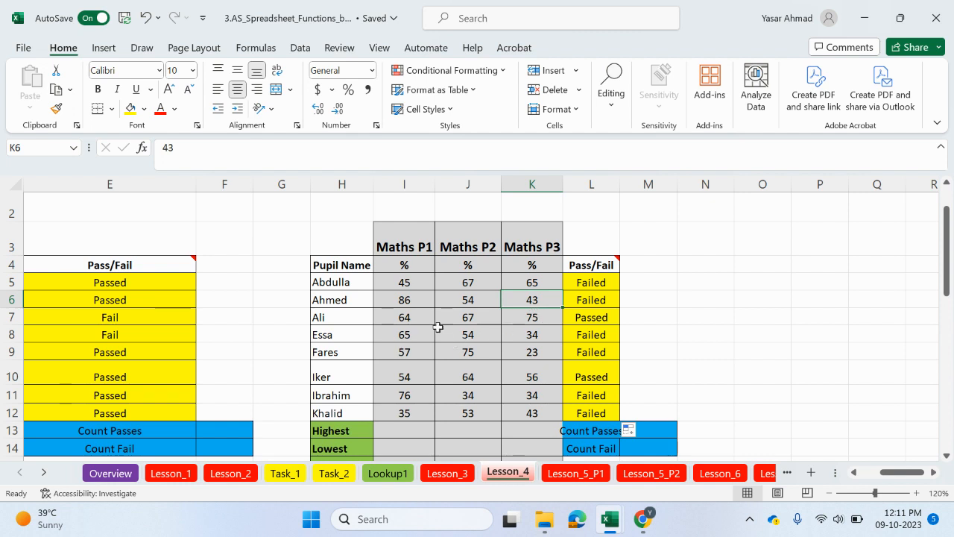
left_click_drag(405, 280, 511, 283)
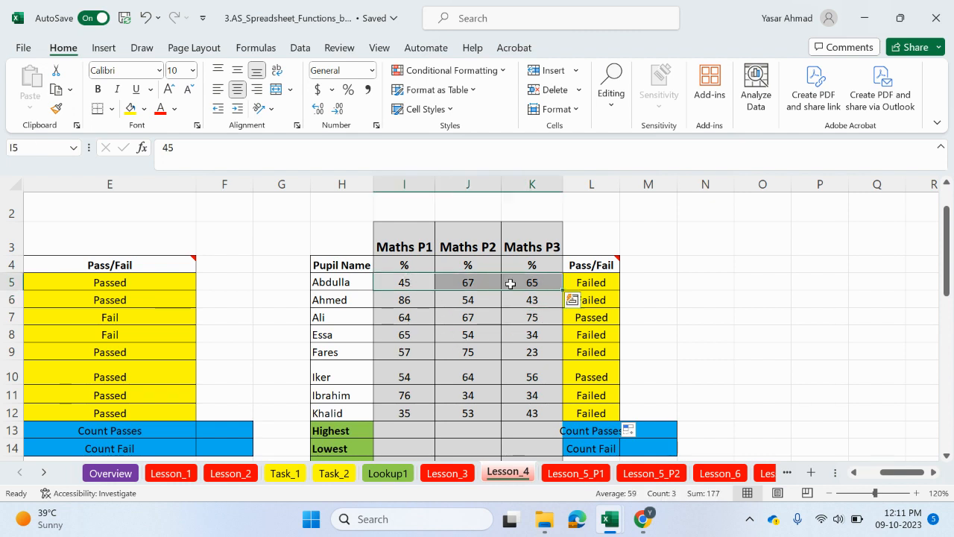
- Review the true and false result arguments in the L5 formula and close it without changes
double_click(582, 282)
left_click_drag(604, 281, 628, 282)
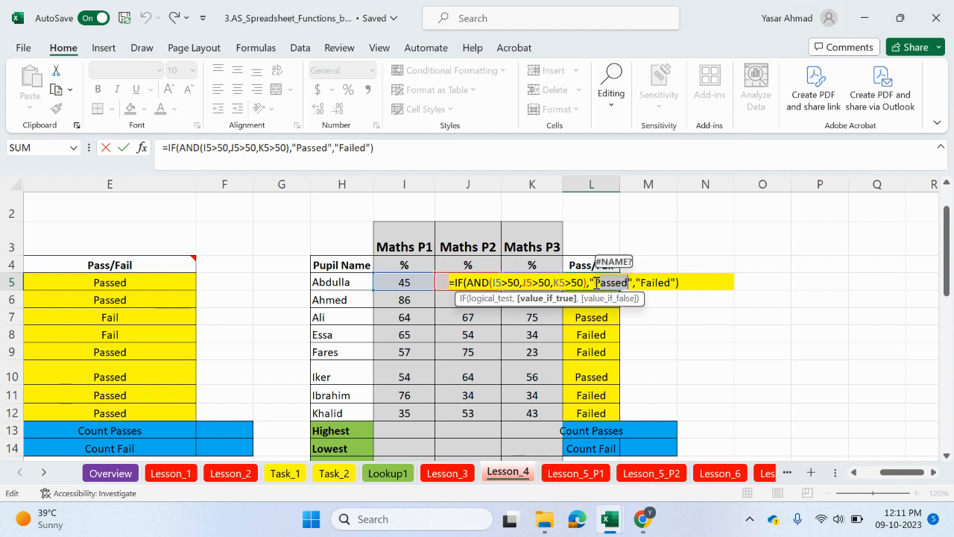
left_click_drag(596, 283, 589, 284)
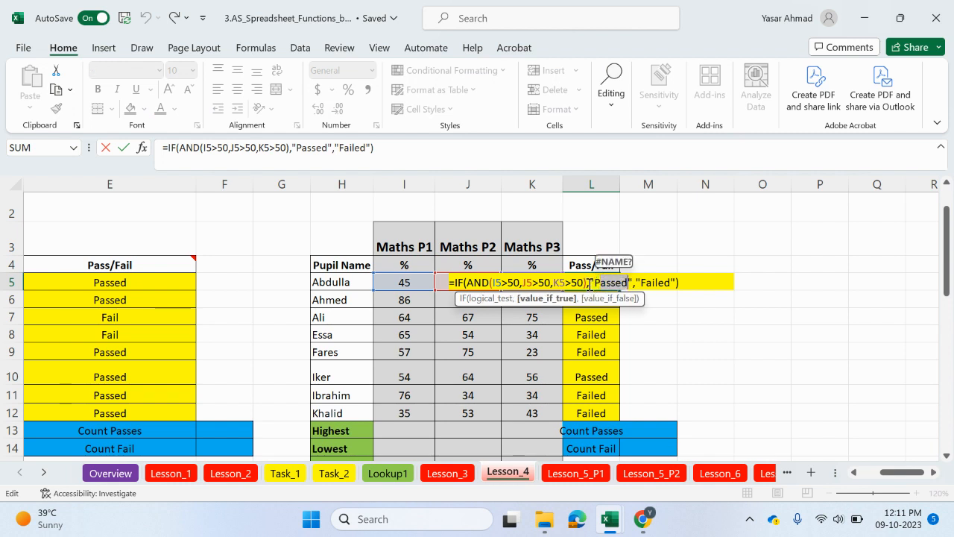
left_click(648, 284)
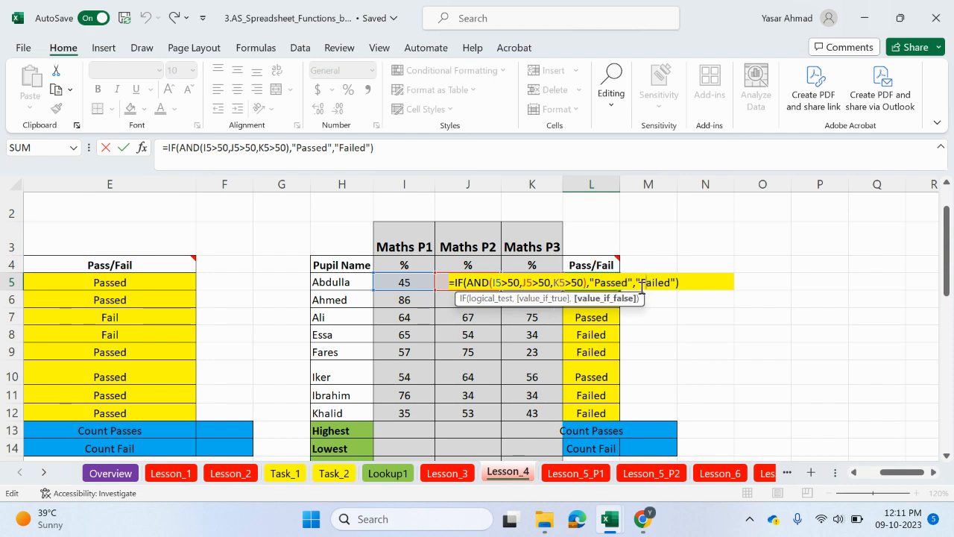
key("Return")
- Examine the first pupil's History marks in Task 2 and read the note on the Foundation/Higher heading in E24
scroll(586, 266, "down", 3)
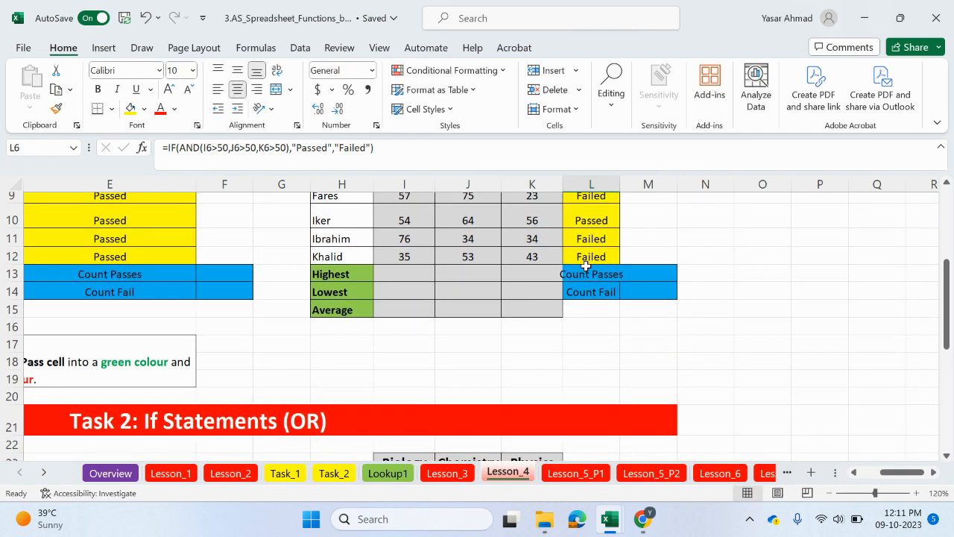
left_click_drag(898, 472, 844, 476)
scroll(575, 336, "down", 4)
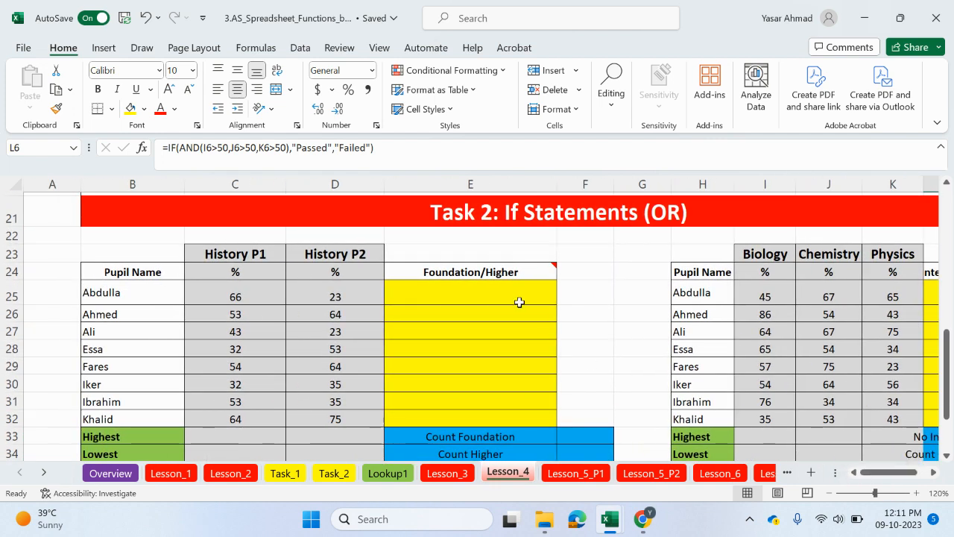
left_click_drag(253, 296, 297, 301)
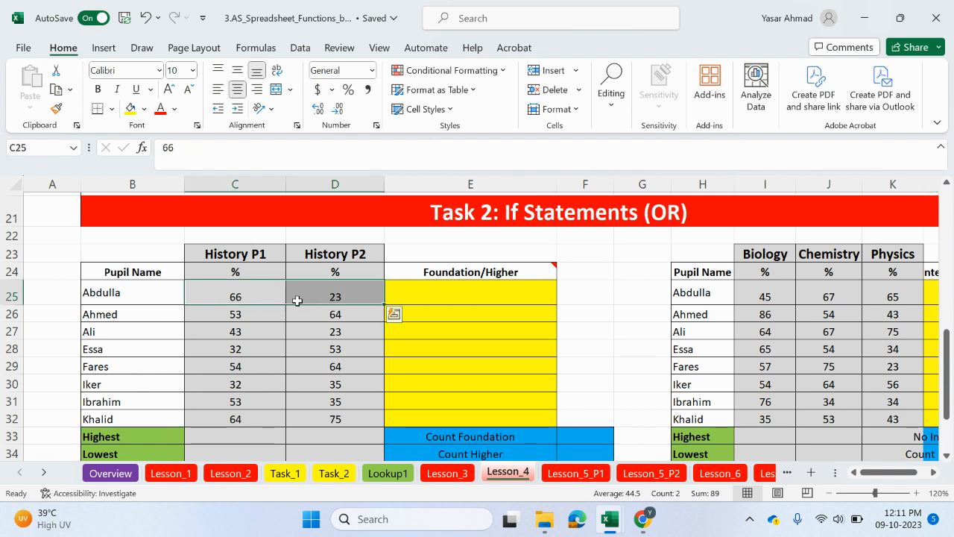
mouse_move(549, 270)
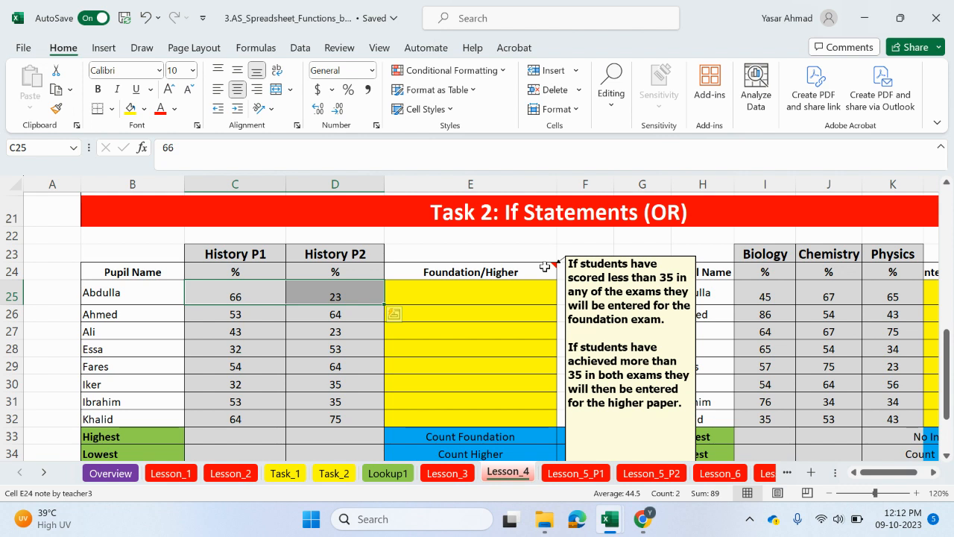
- Begin an IF formula in E25 with the OR test C25<35,D25<35 for the two History marks
double_click(486, 297)
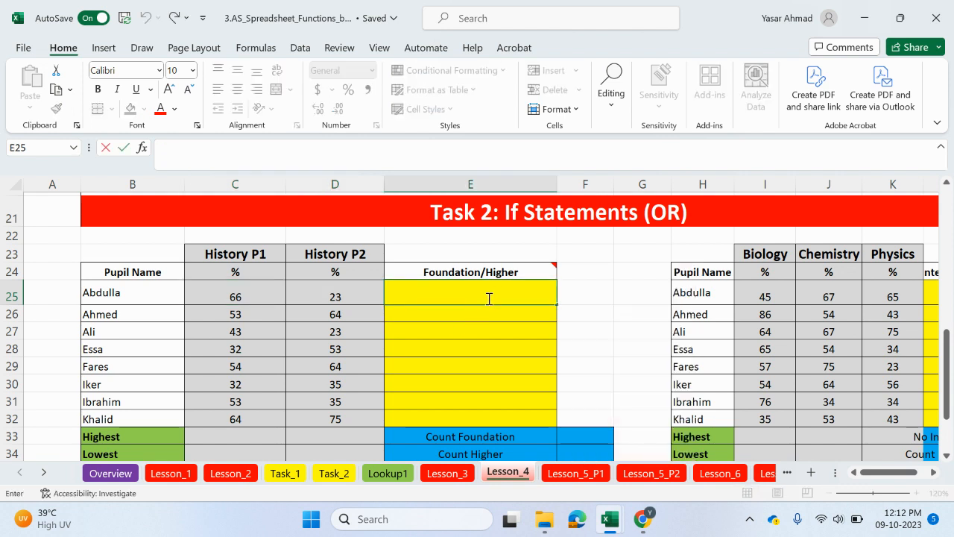
type("=if")
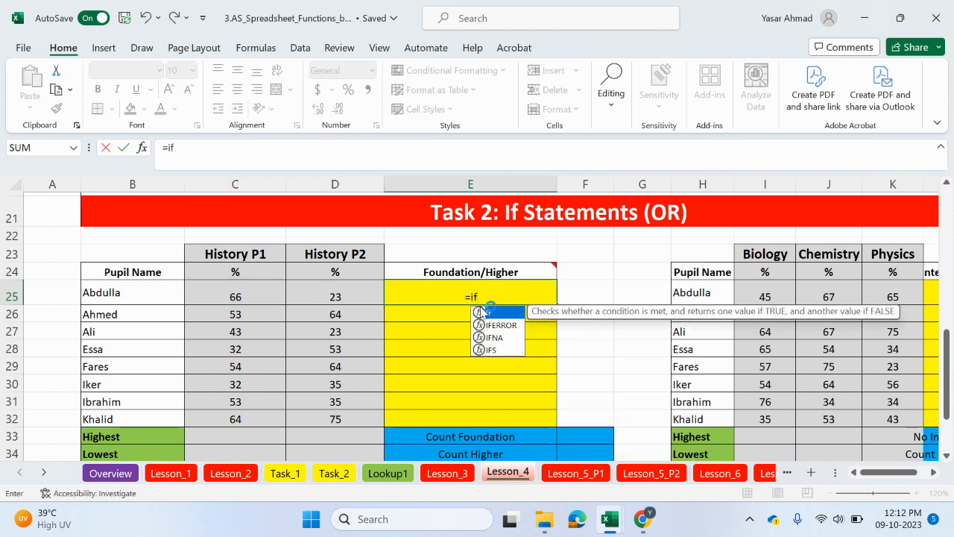
double_click(506, 316)
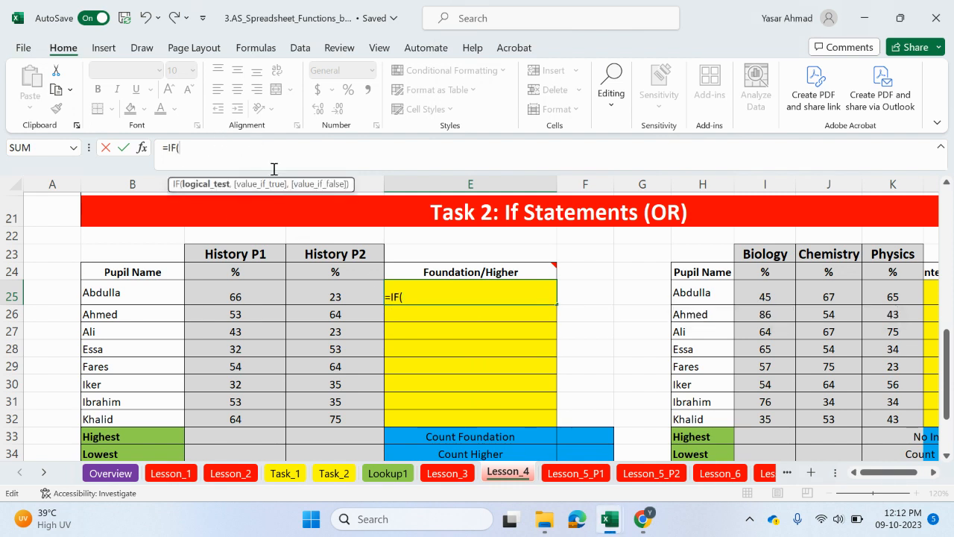
type("OR")
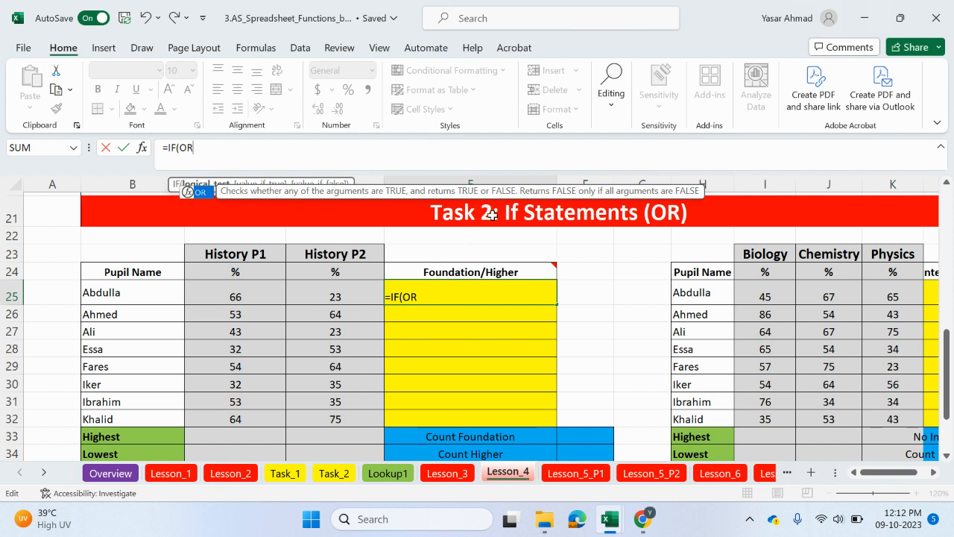
double_click(201, 192)
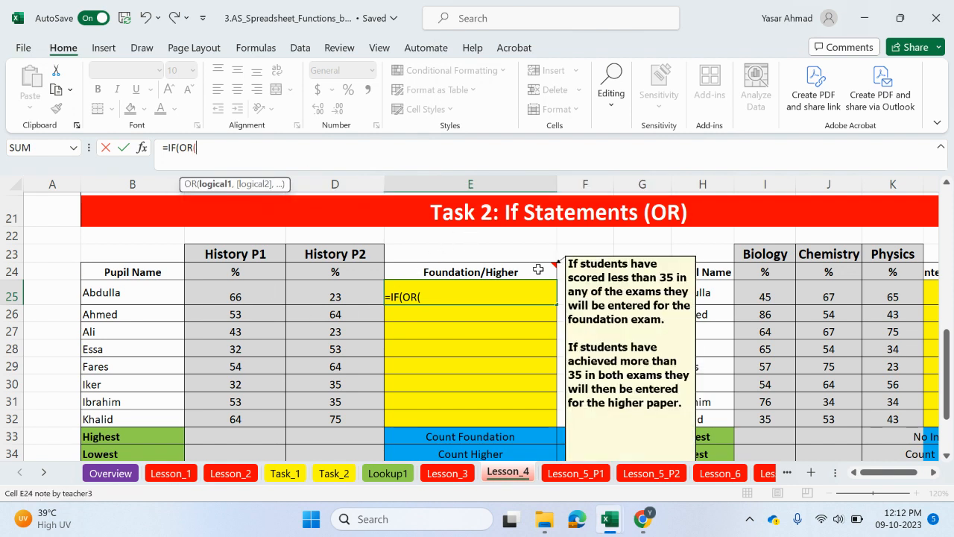
left_click(254, 290)
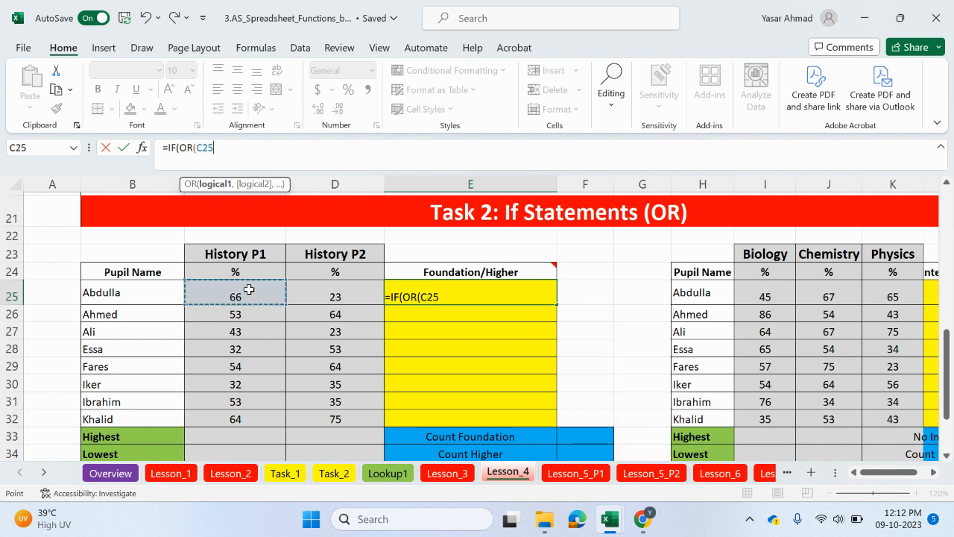
type("<")
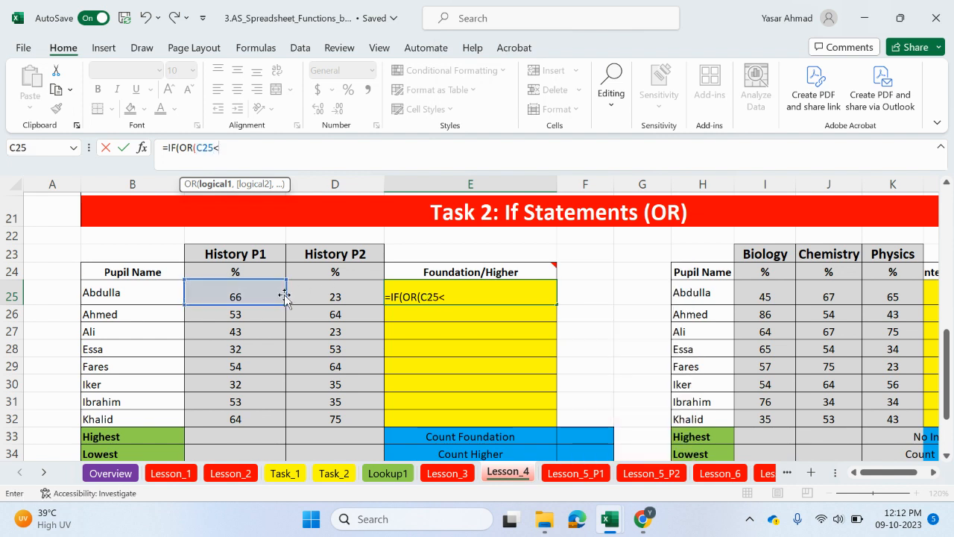
type("35,")
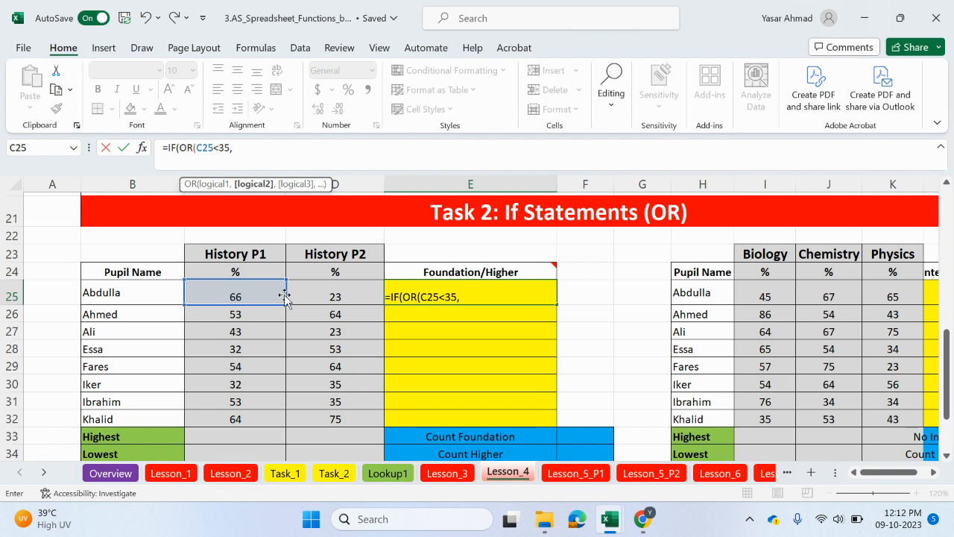
left_click(326, 291)
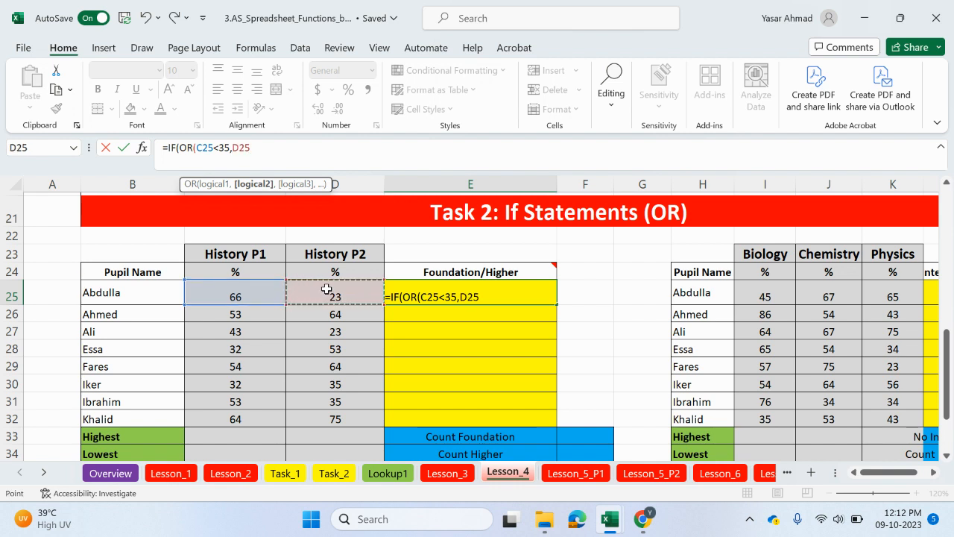
type("<35")
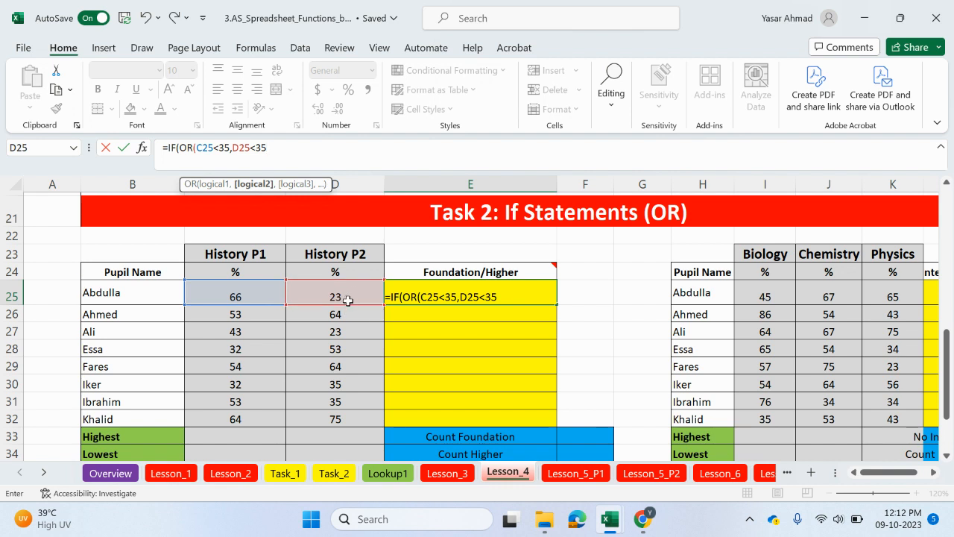
type("),")
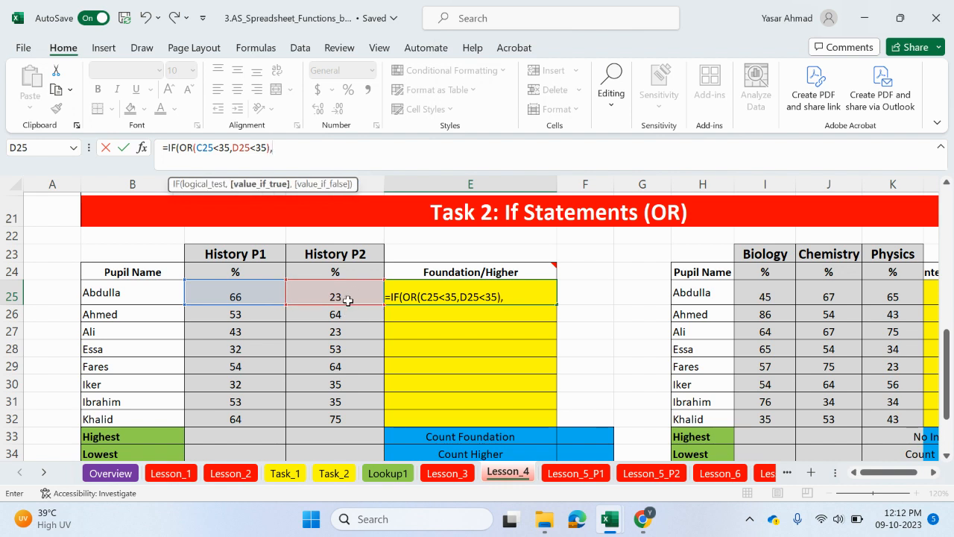
- Complete the E25 formula with "Foundation" as the true result and "Higher" as the false result
mouse_move(543, 266)
type("\"Foundati")
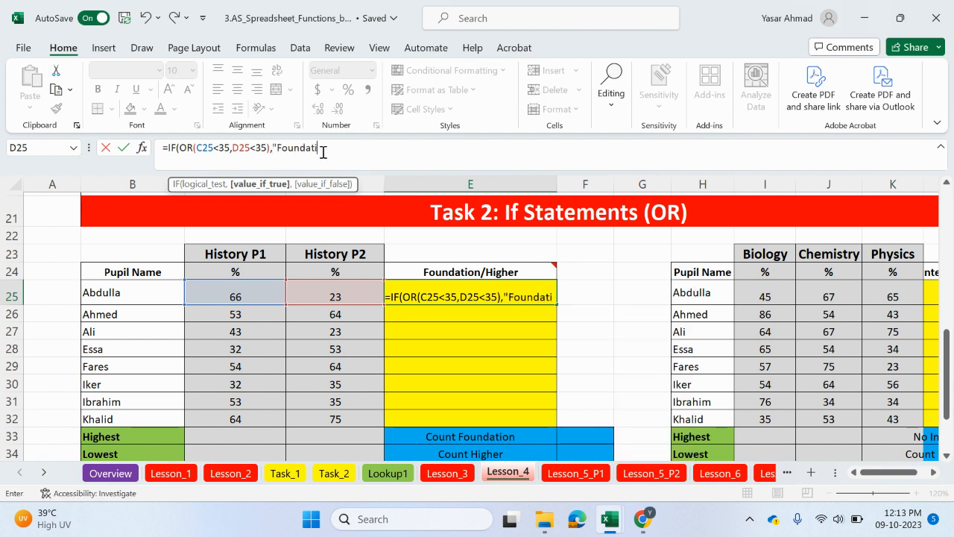
type("on\",")
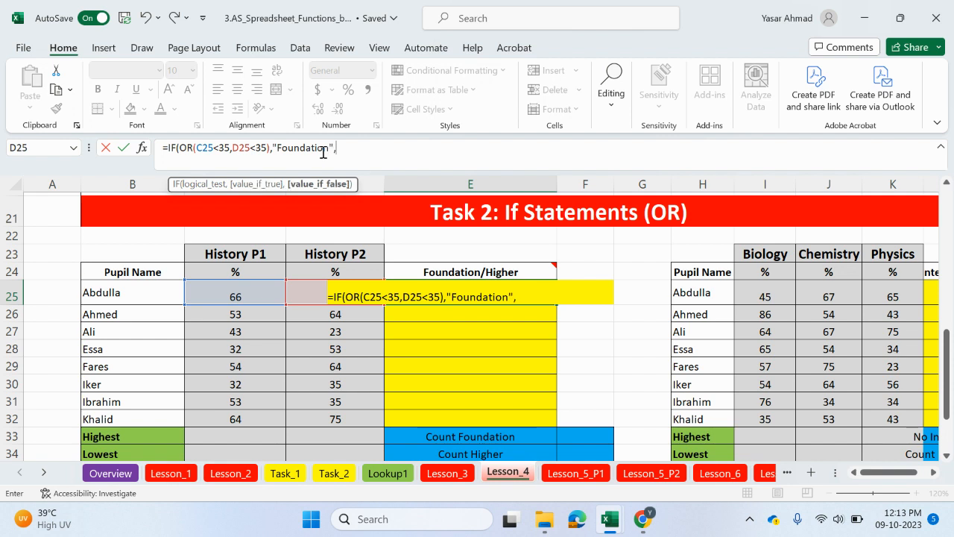
type("\"Higher\")")
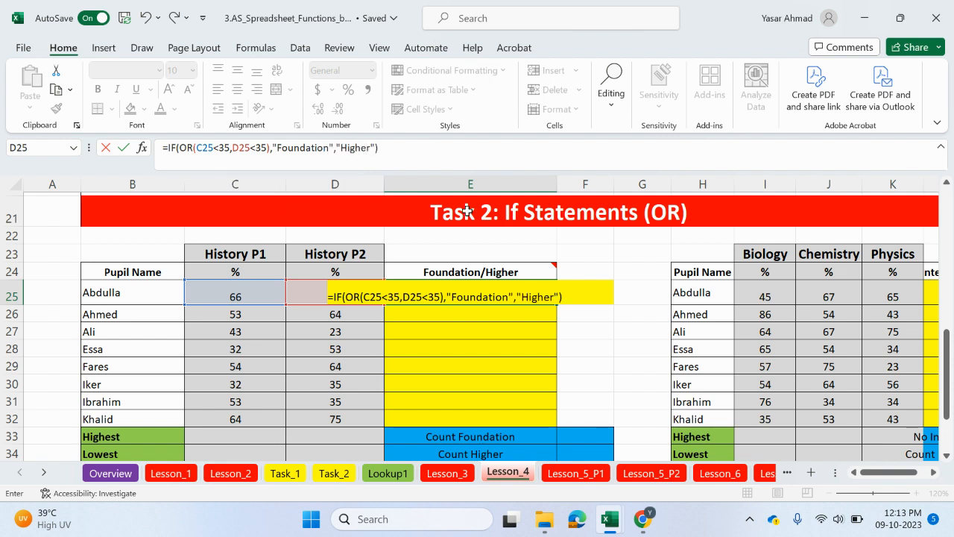
key("Return")
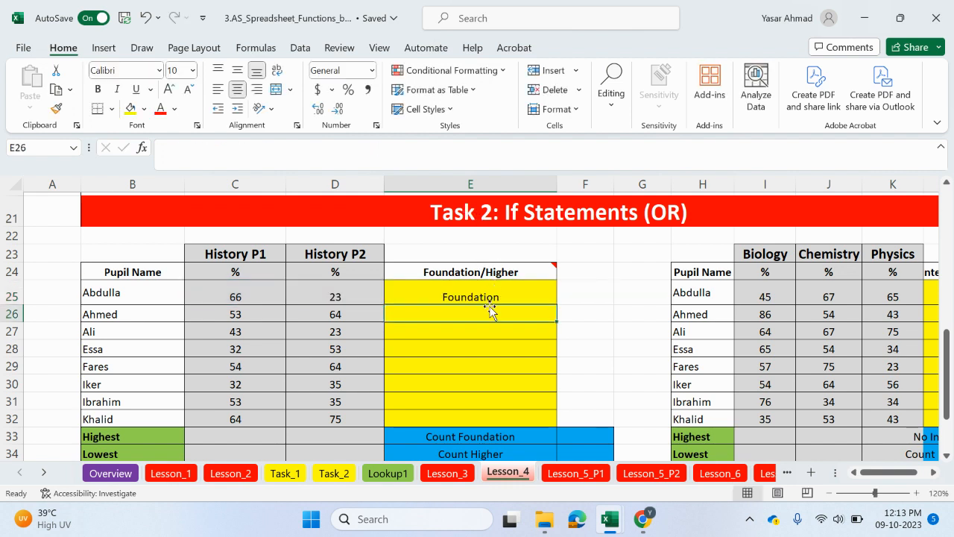
- Check the second pupil's History marks, and fill the Foundation/Higher formula from E25 down through E32
left_click(498, 294)
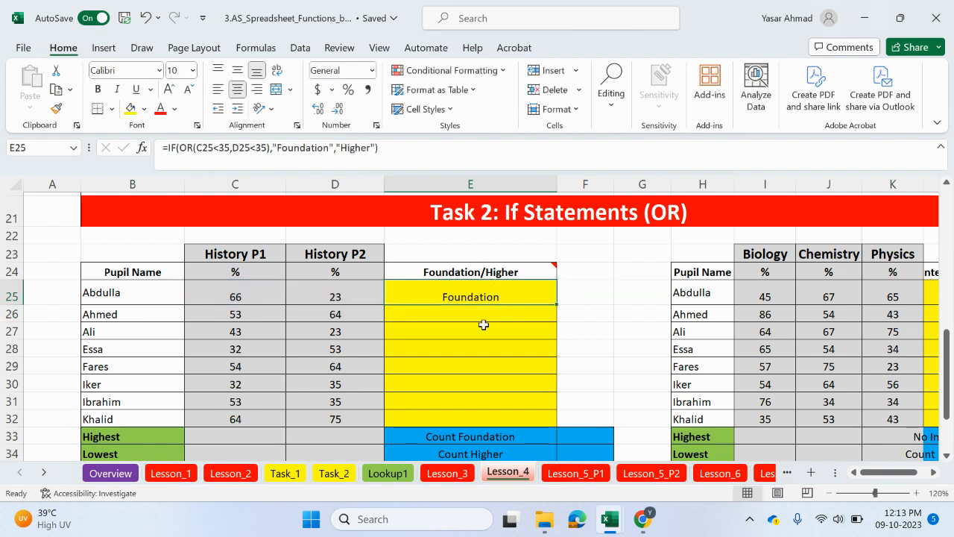
left_click_drag(237, 305, 300, 315)
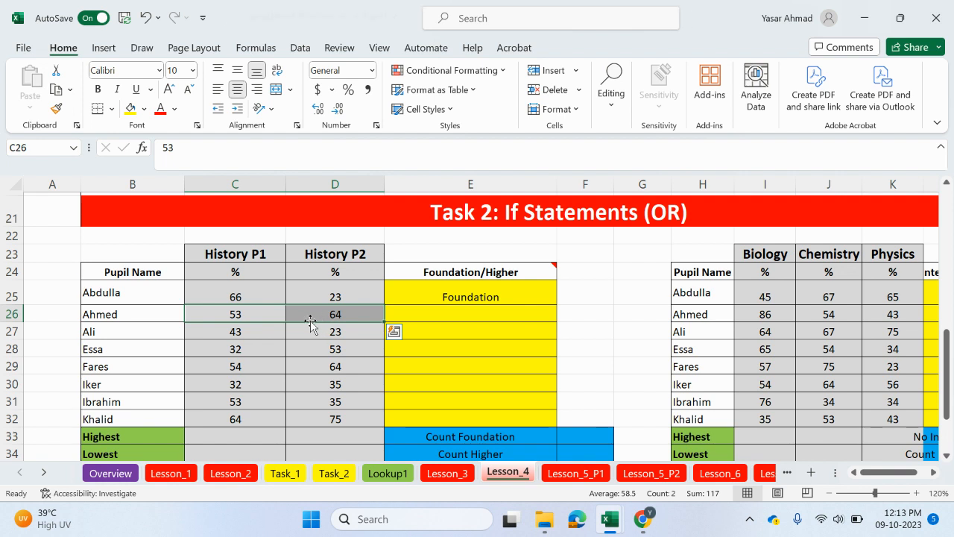
left_click(536, 296)
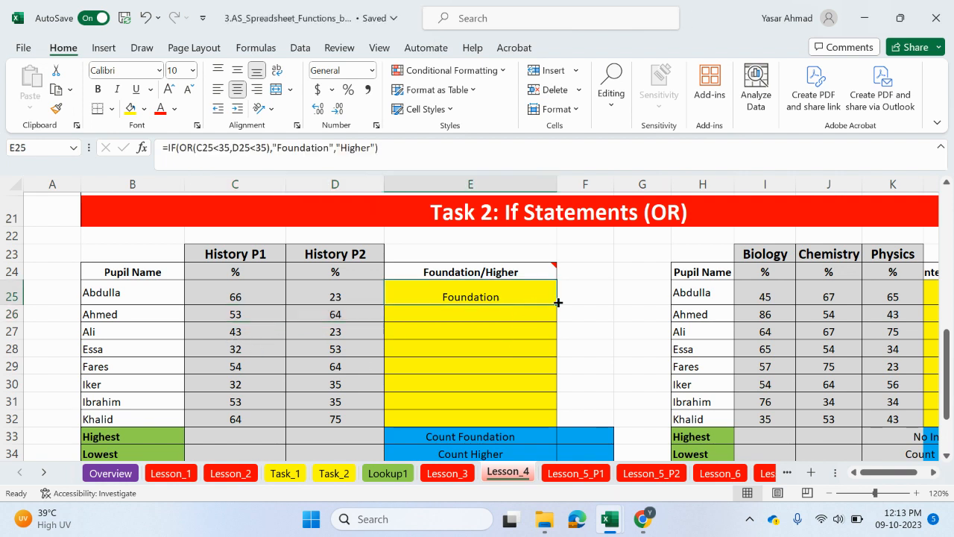
left_click_drag(556, 304, 542, 418)
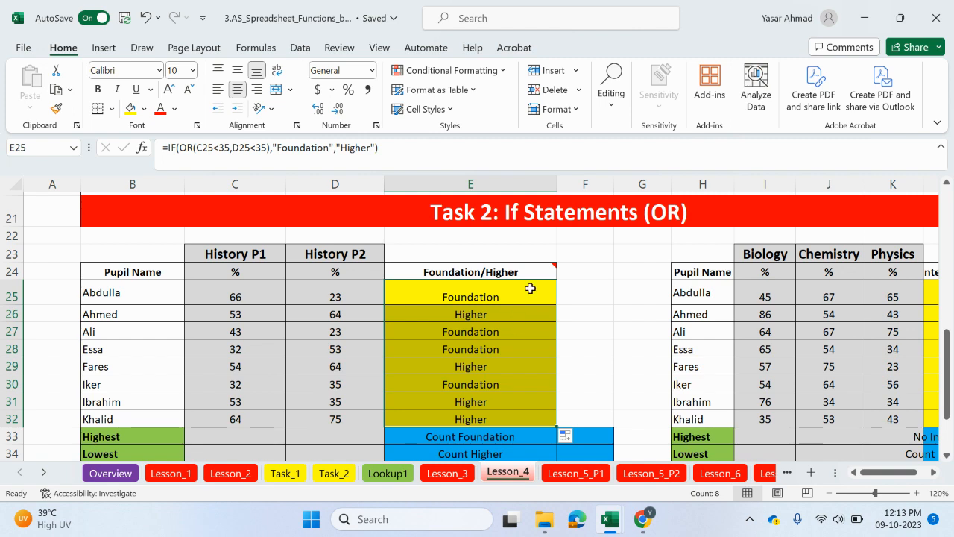
- Look back at the English Pass/Fail results, then review the IF/OR formula in E25 and close it without changes
scroll(527, 288, "up", 6)
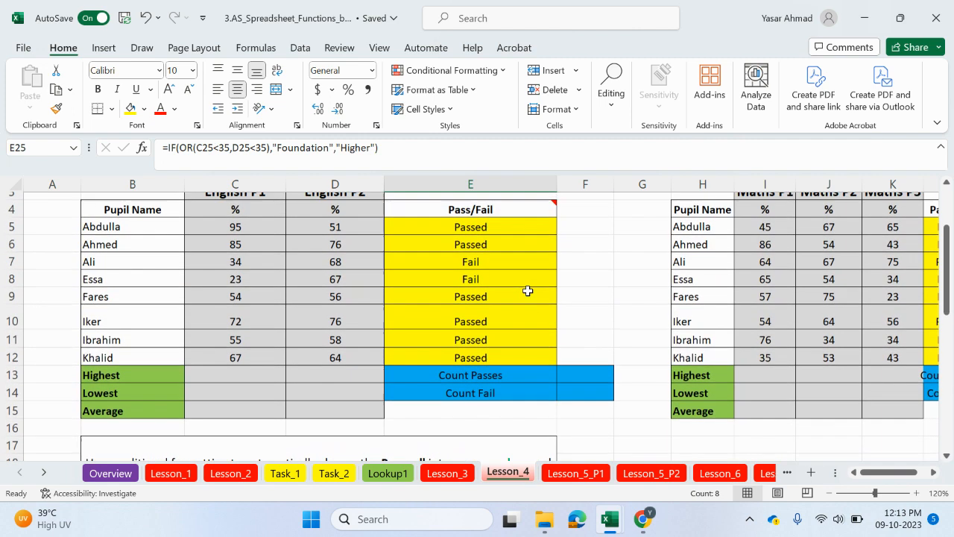
scroll(526, 293, "up", 1)
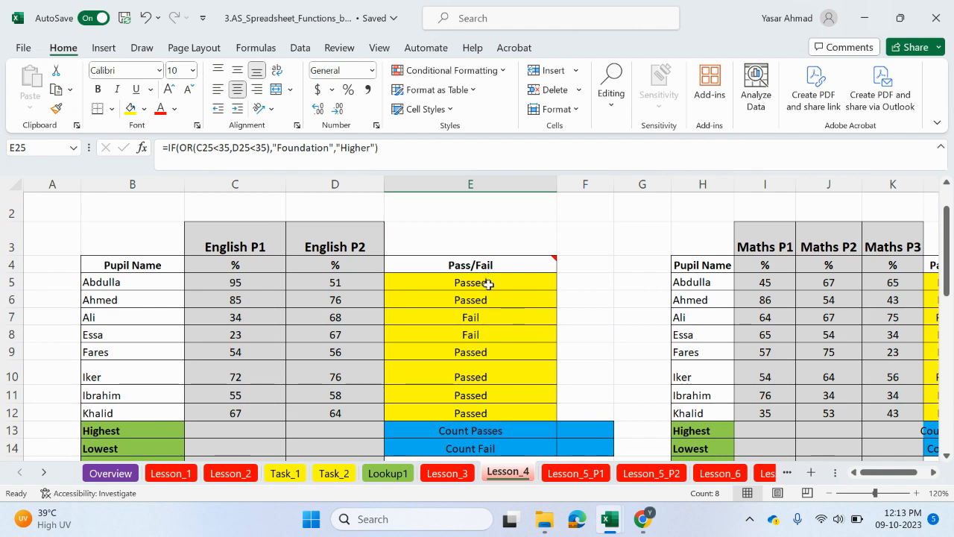
scroll(488, 284, "down", 6)
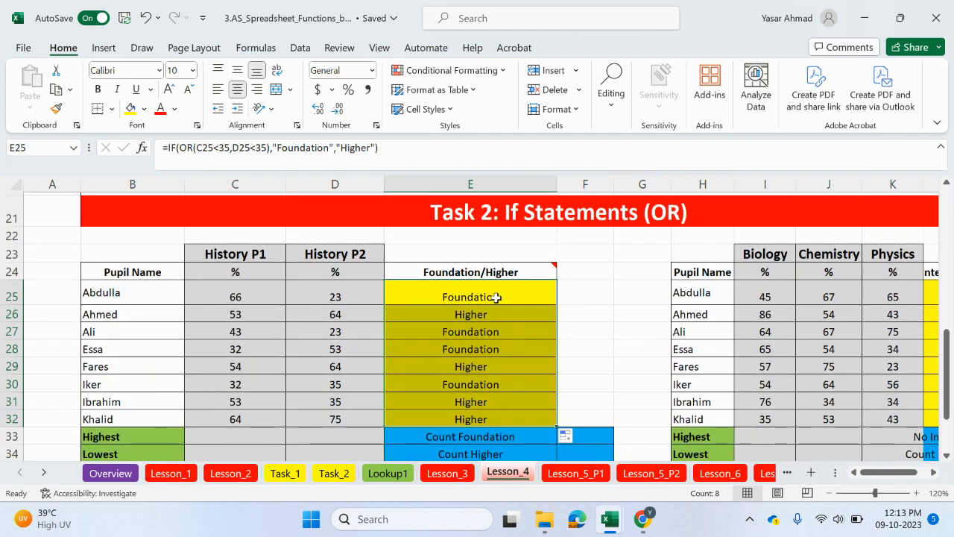
left_click(497, 297)
double_click(495, 297)
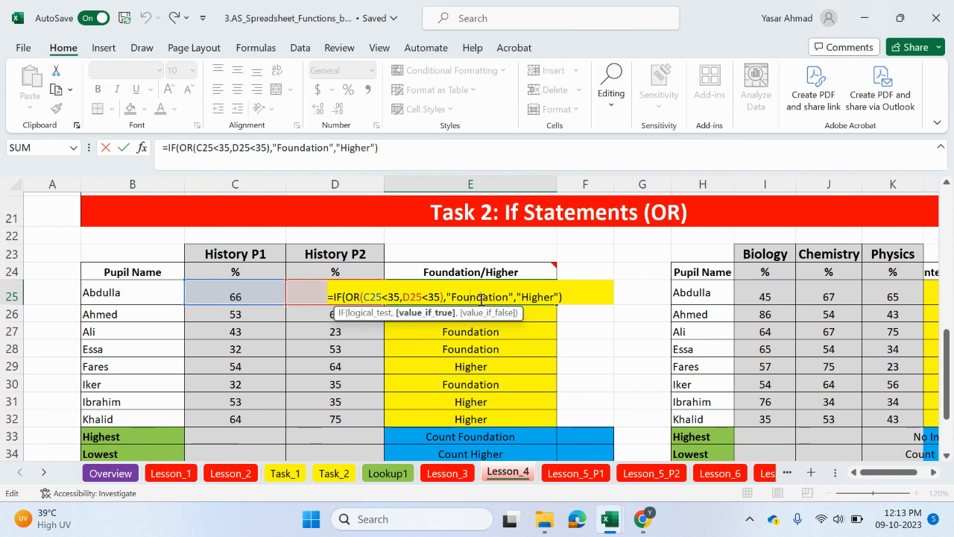
key("Return")
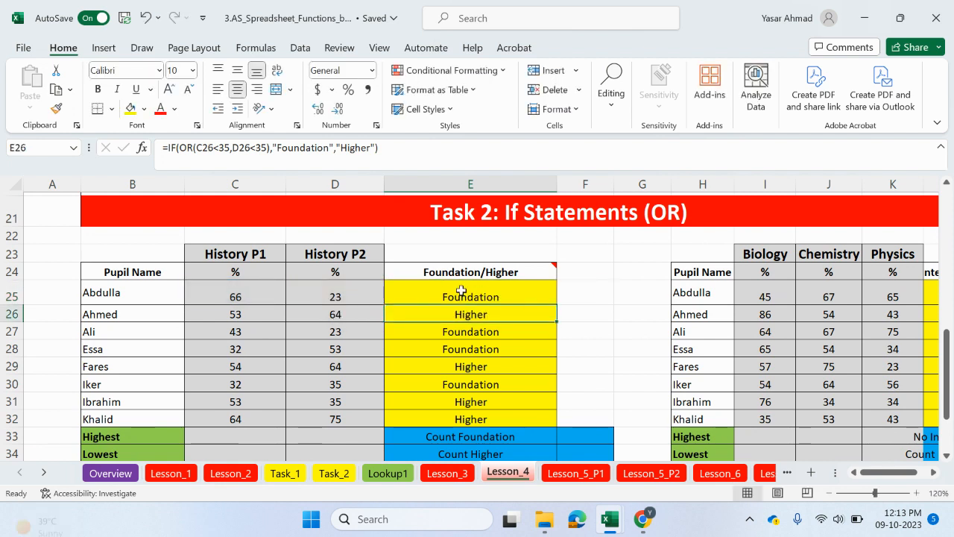
- Widen column L to fit the Intervention heading of the science marks table
left_click(934, 473)
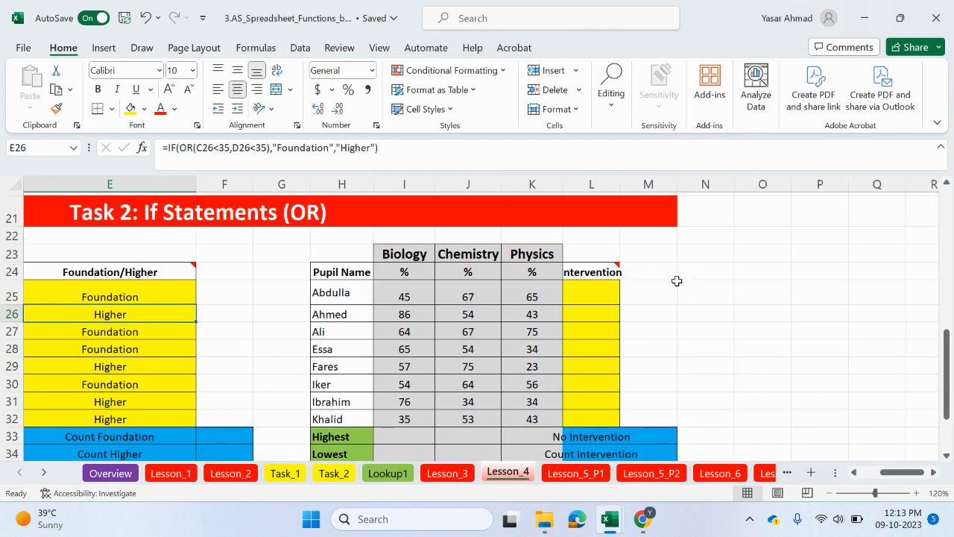
double_click(620, 185)
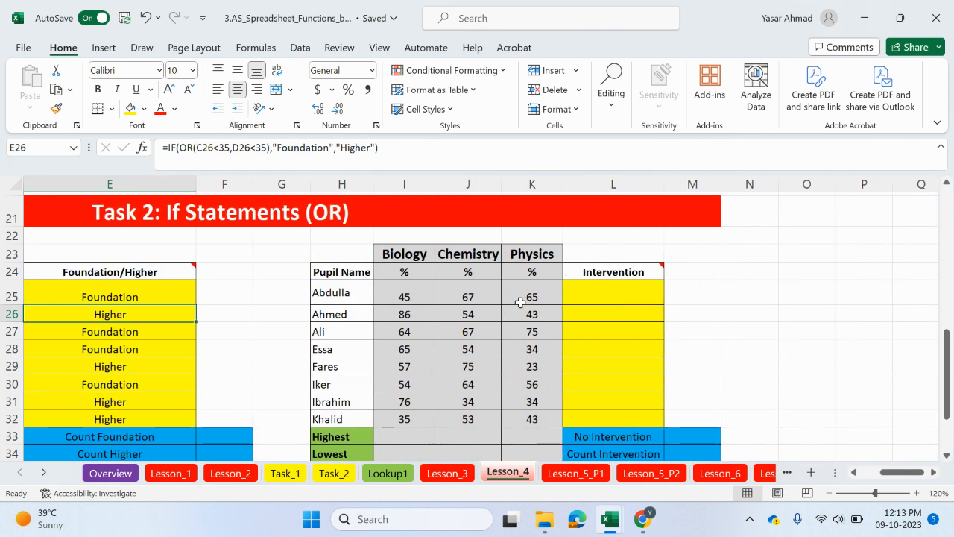
scroll(538, 312, "down", 1)
scroll(539, 311, "down", 1)
scroll(452, 307, "up", 1)
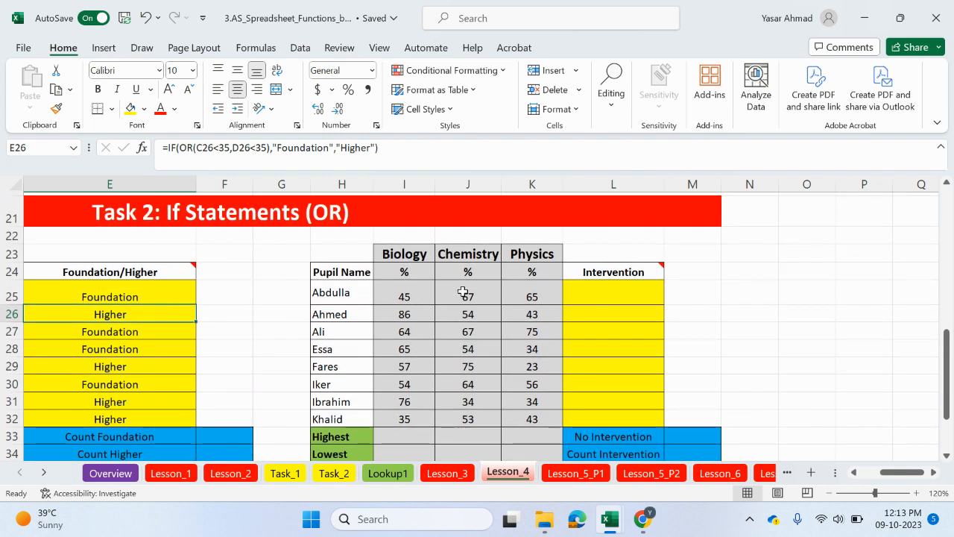
- Start an IF formula with a nested OR in L25, testing whether the Biology mark in I25 is below 50
mouse_move(659, 267)
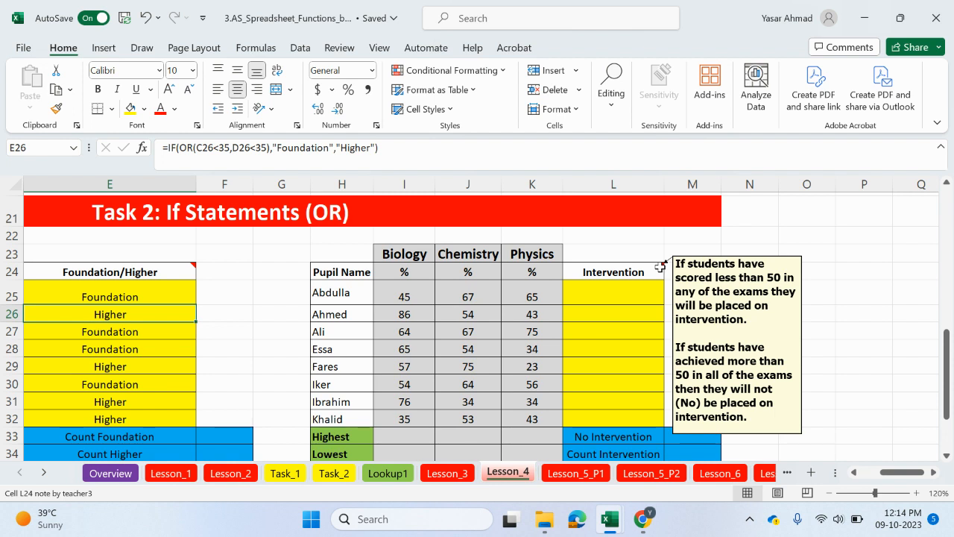
double_click(639, 294)
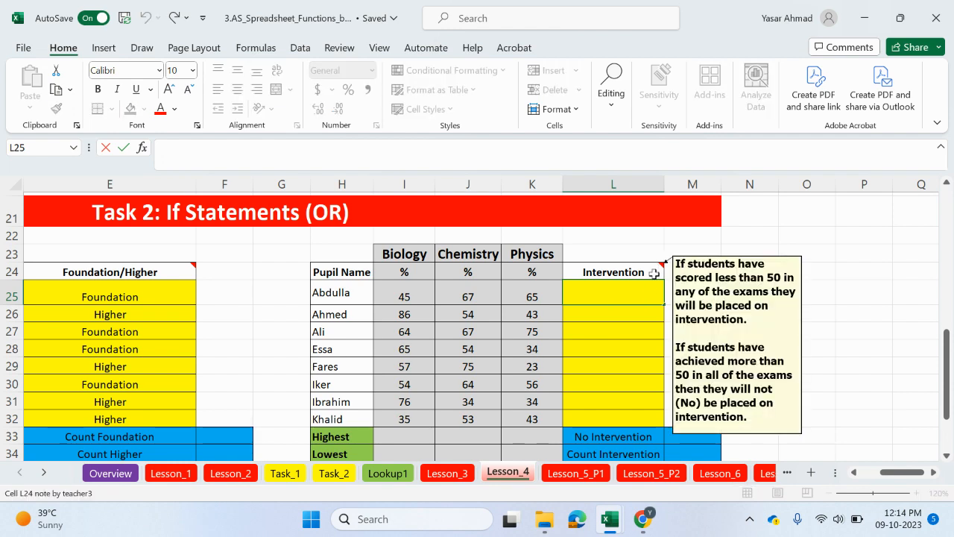
type("=if")
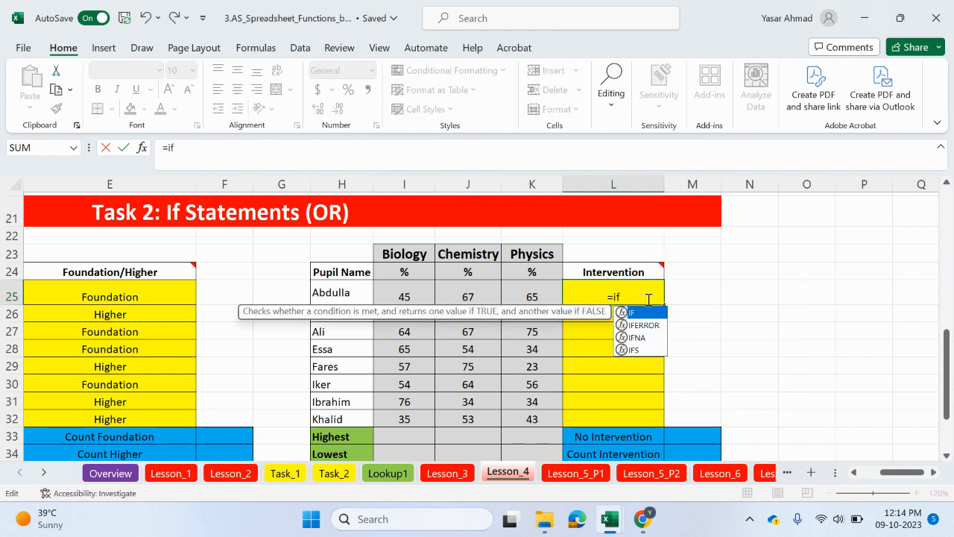
double_click(647, 313)
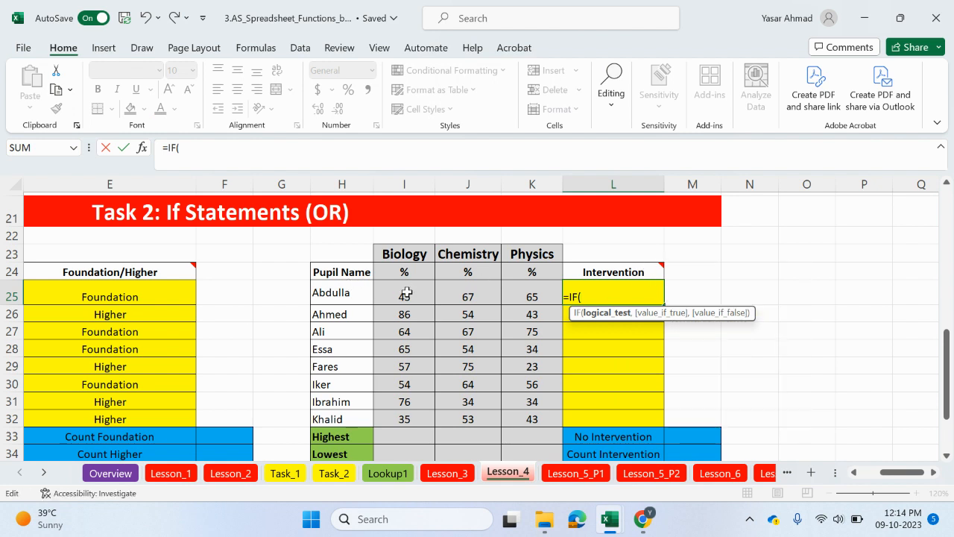
left_click(254, 155)
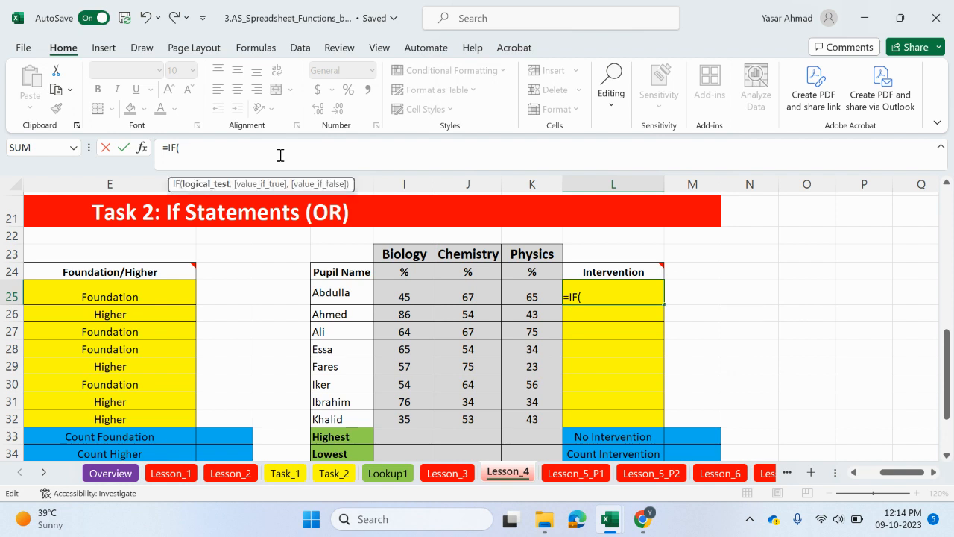
type("OR")
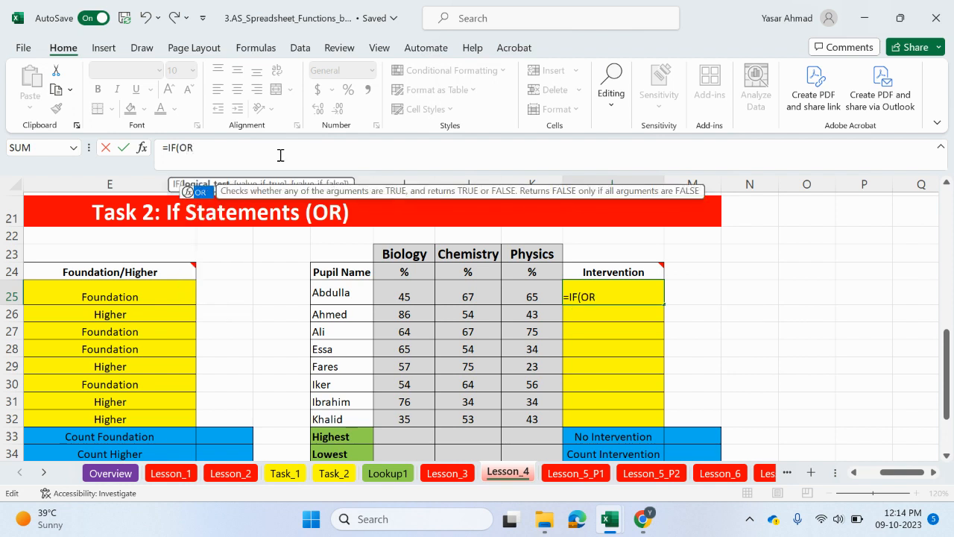
double_click(200, 194)
left_click(407, 296)
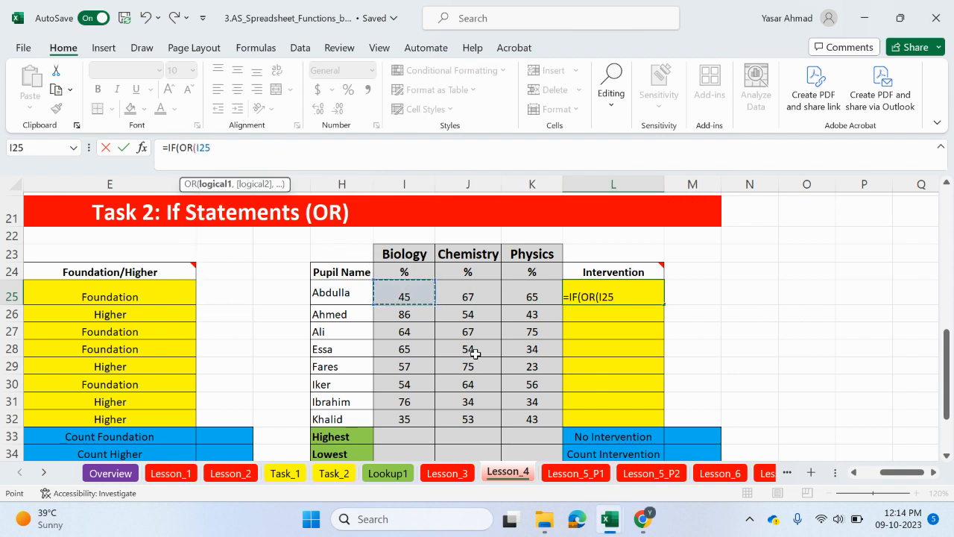
type("<")
mouse_move(661, 271)
type("50,")
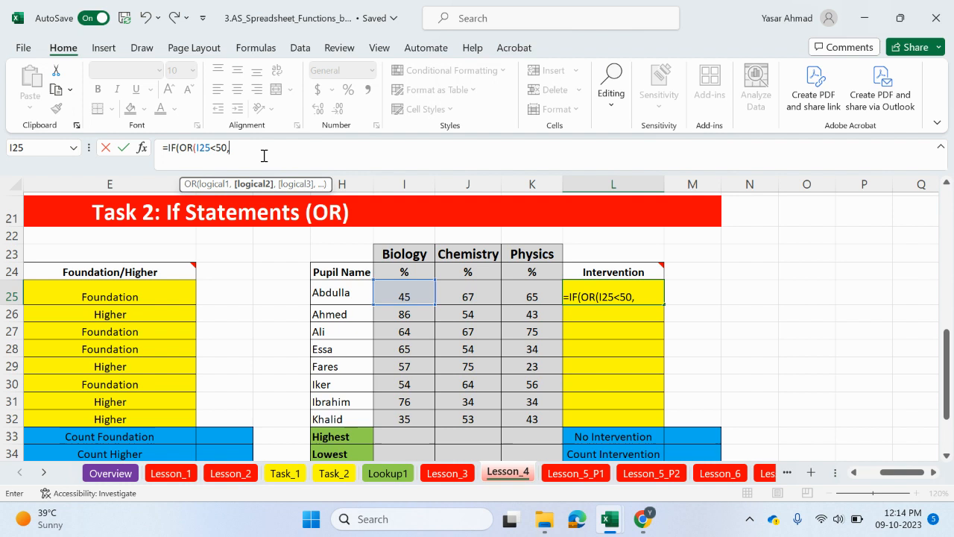
- Add the Chemistry condition J25<50 and the Physics condition K25<50 to the OR test in L25 and close the test
left_click(461, 293)
type("<")
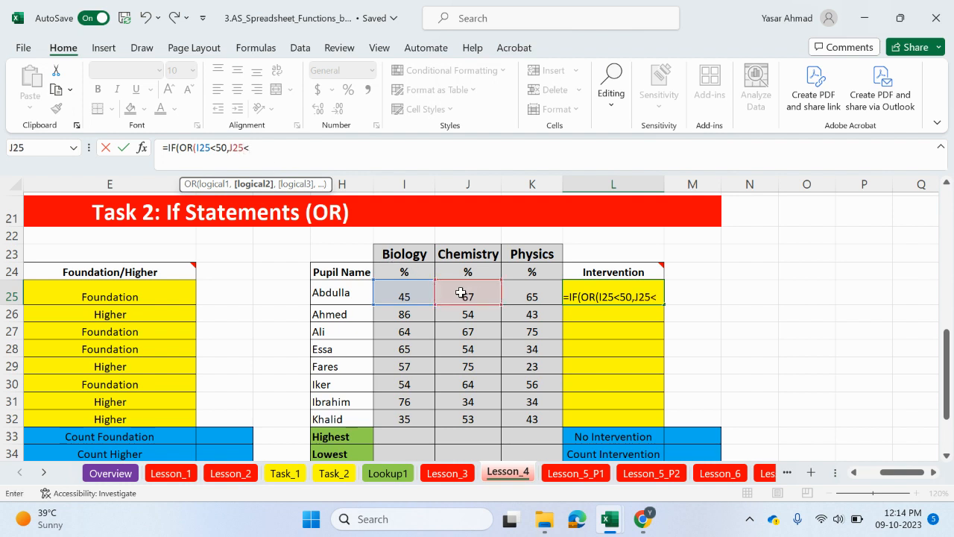
type("50,")
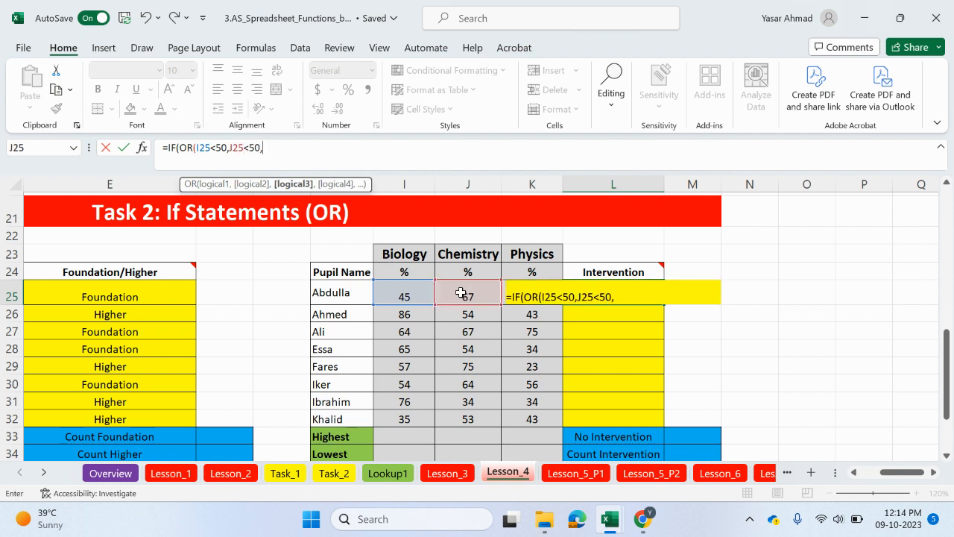
left_click(512, 293)
type("<")
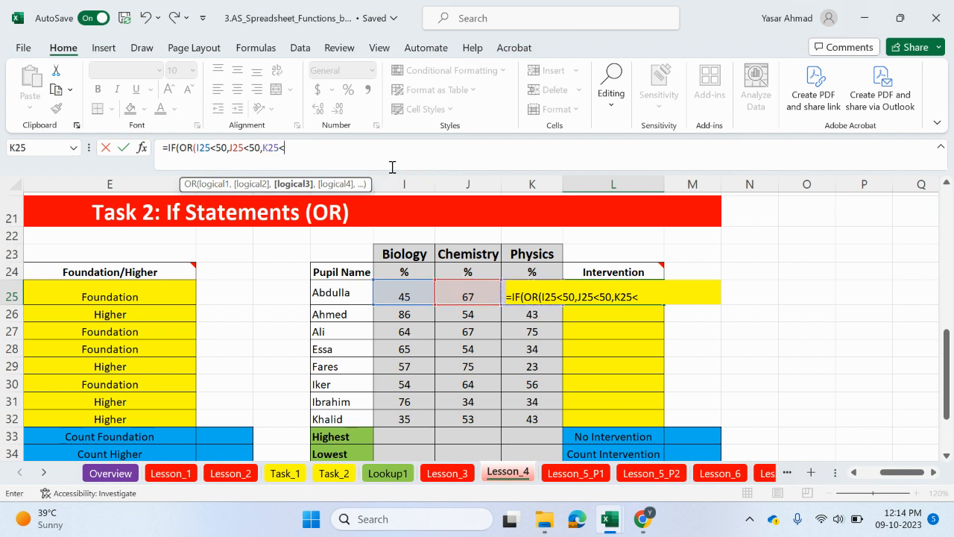
type("50),\"")
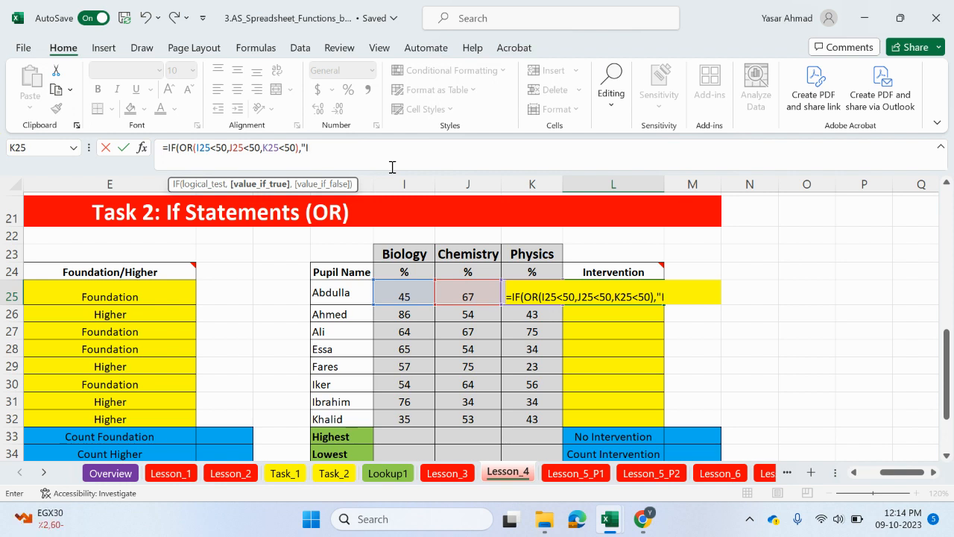
- Complete the L25 formula with "Intervention" as the true result and "NO" as the false result, and fill it down through L32
type("Intervention\",\"")
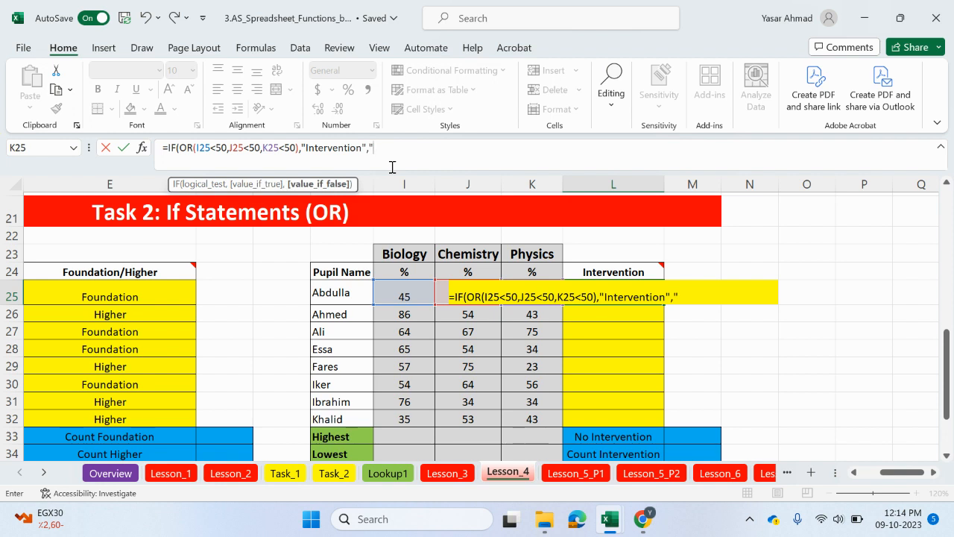
type("NO\")")
key("Return")
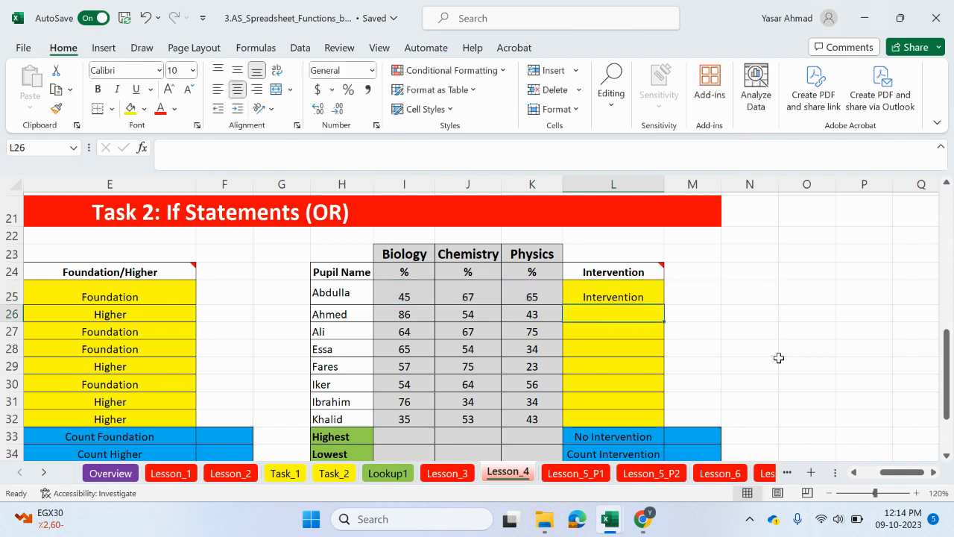
left_click(649, 291)
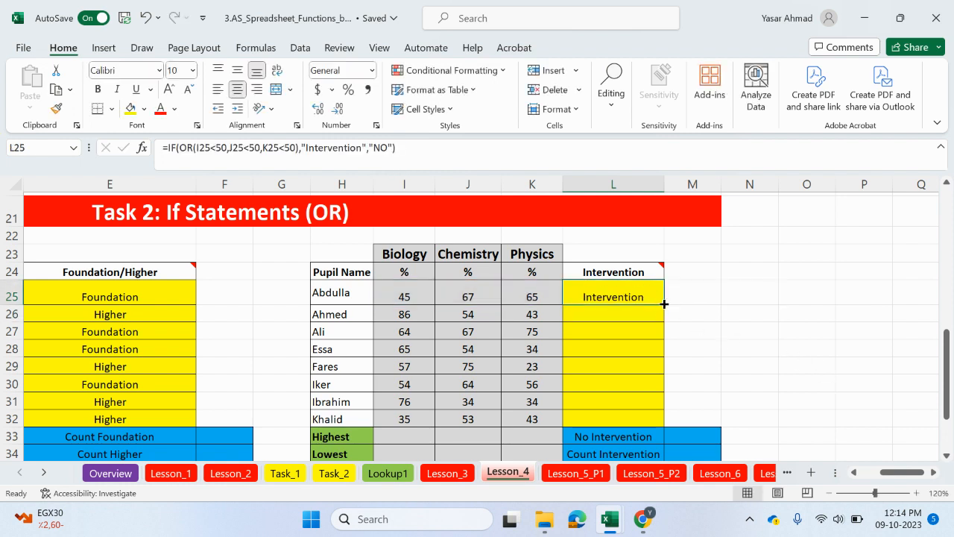
double_click(664, 304)
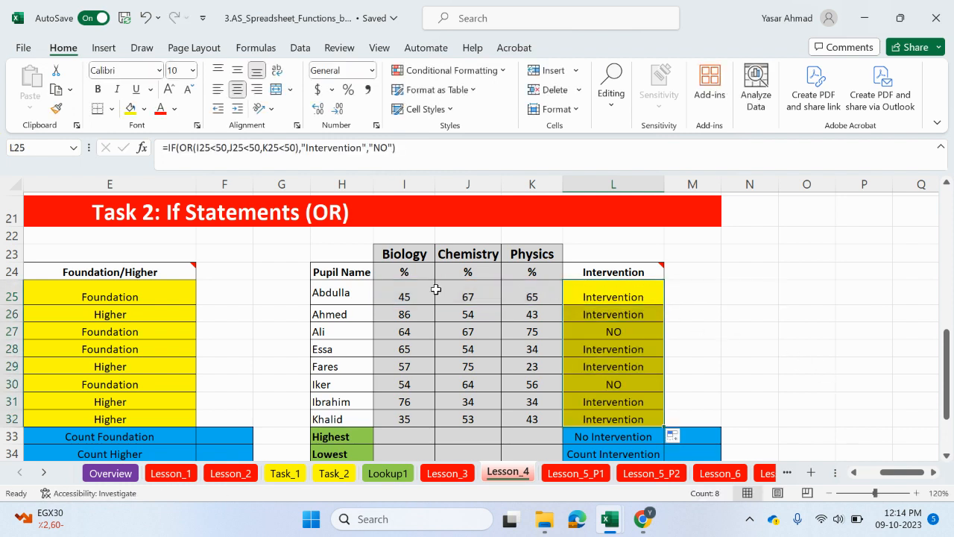
- Check the first three pupils' science marks against their Intervention results
left_click(404, 297)
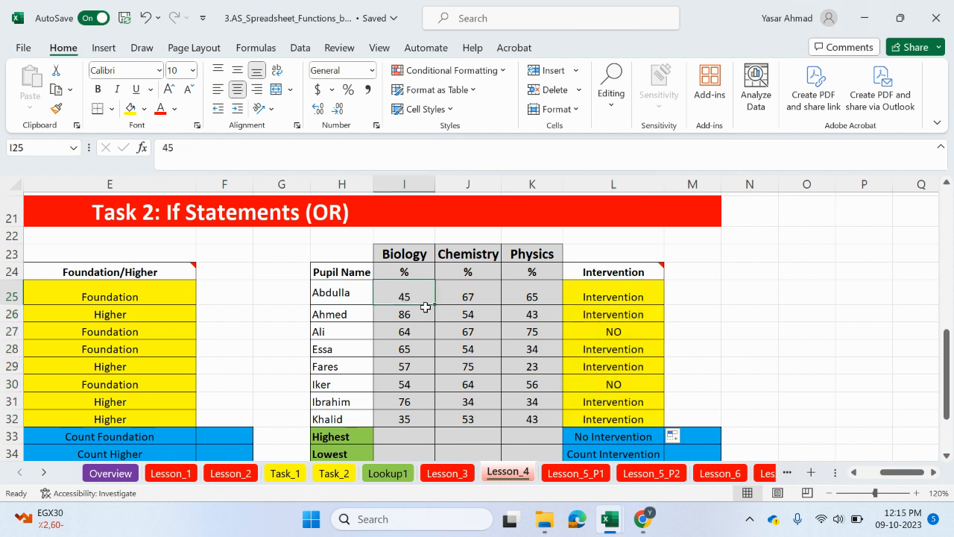
left_click(518, 315)
left_click_drag(406, 328, 527, 328)
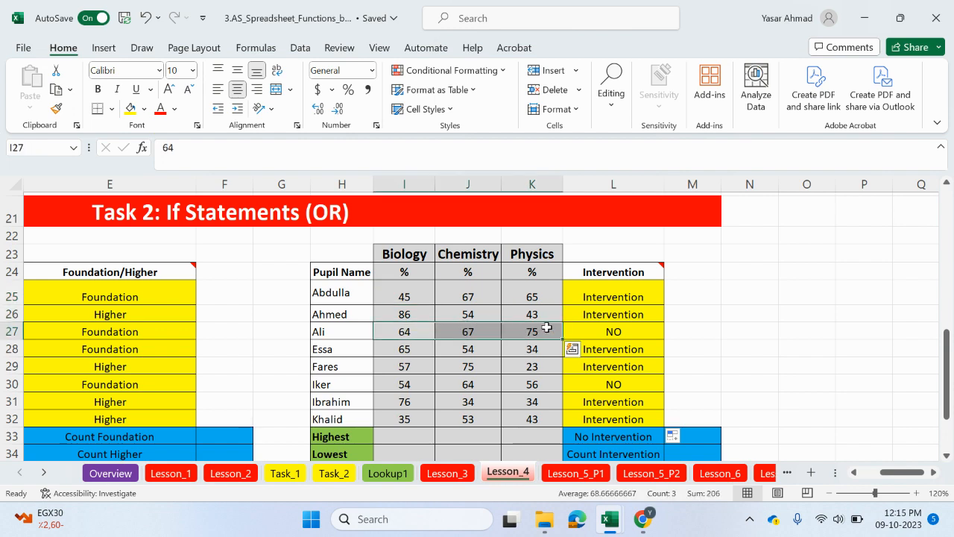
- Zoom the sheet out to 90% and look over the tables of both IF statement tasks
scroll(549, 328, "up", 5)
left_click(828, 493)
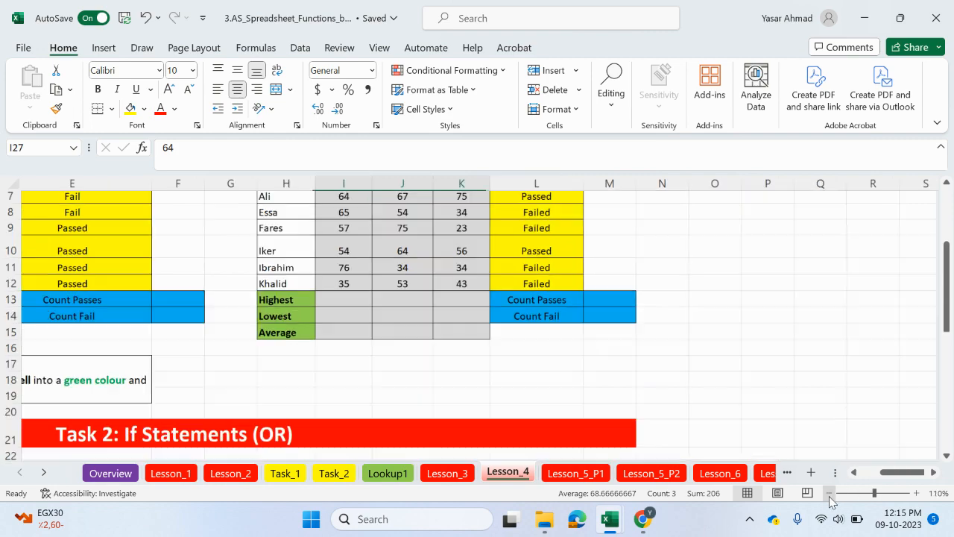
left_click(829, 493)
left_click(829, 493)
left_click_drag(870, 472, 870, 472)
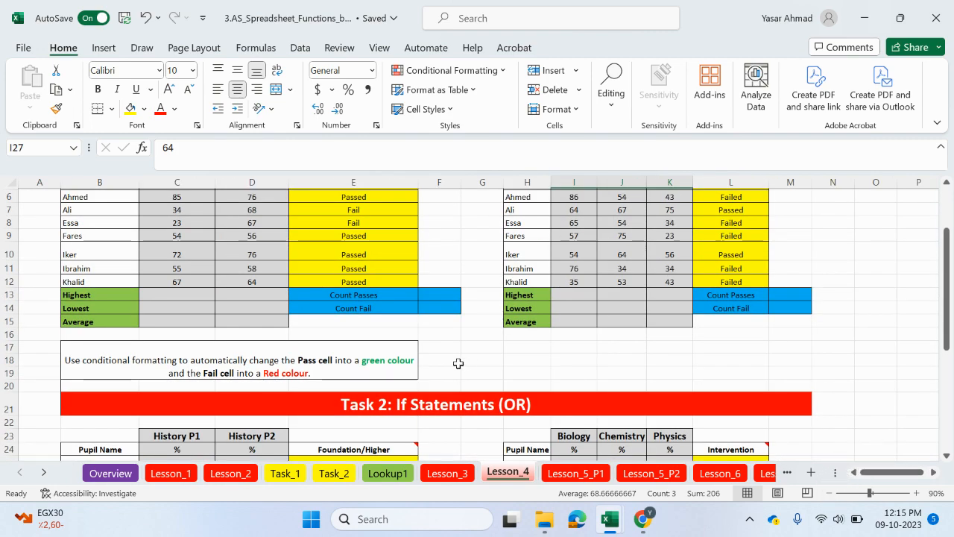
scroll(458, 361, "up", 2)
scroll(459, 361, "down", 4)
scroll(459, 361, "down", 1)
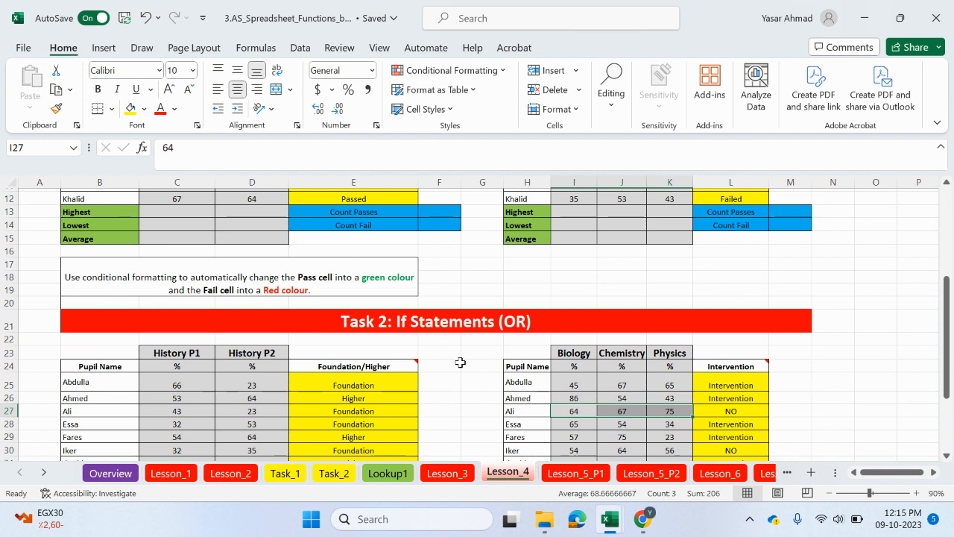
- Review the IF/OR formula in L25 and close it without changes, then look back over the Pass/Fail results and the Intervention note
double_click(745, 383)
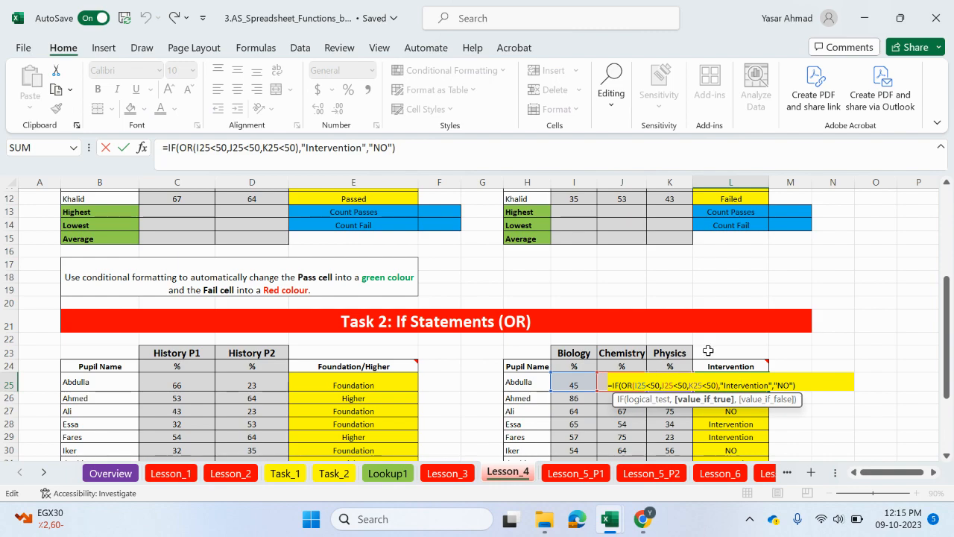
key("Return")
scroll(708, 351, "up", 4)
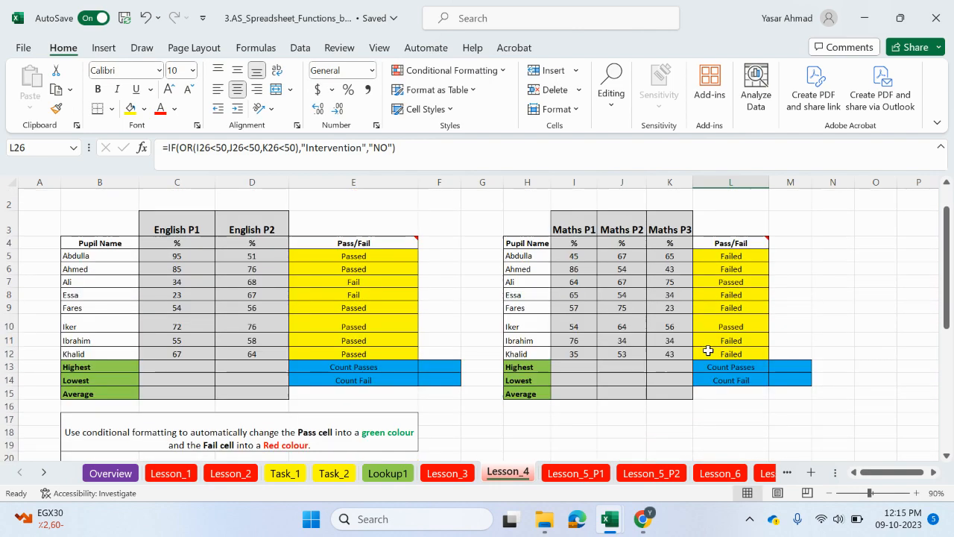
scroll(393, 332, "down", 3)
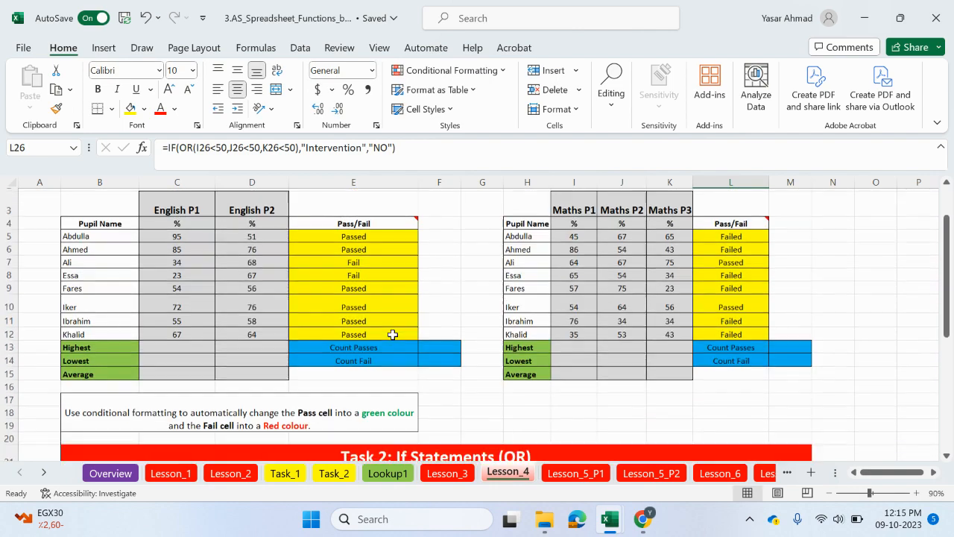
scroll(393, 335, "down", 2)
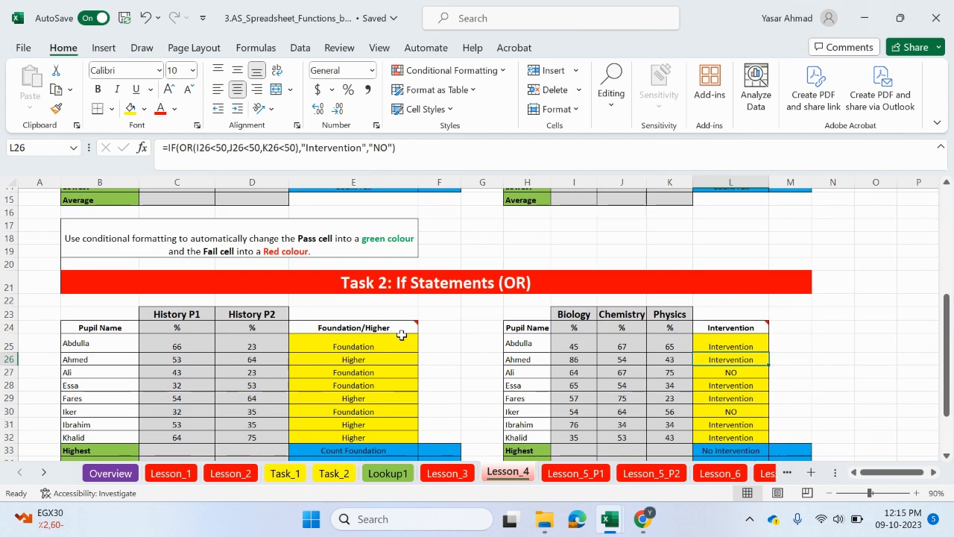
mouse_move(711, 331)
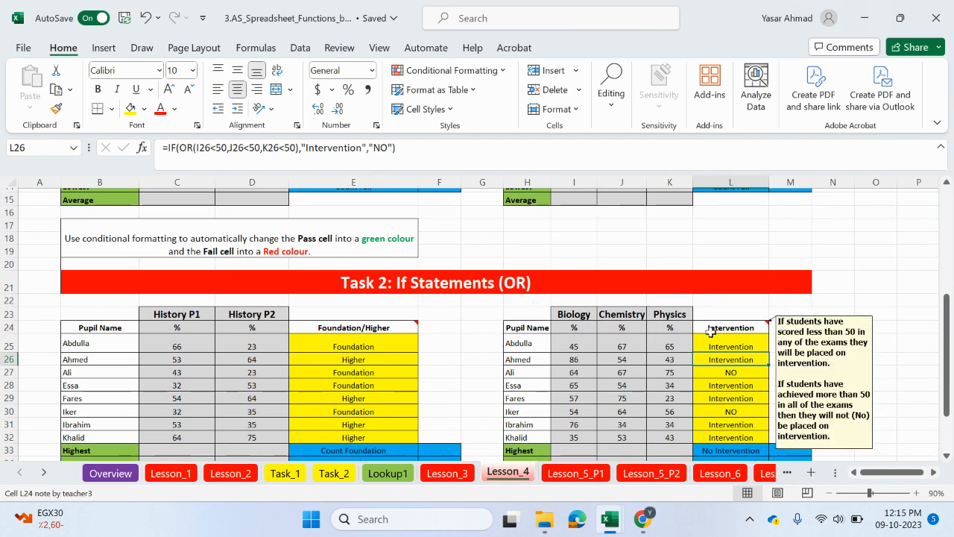